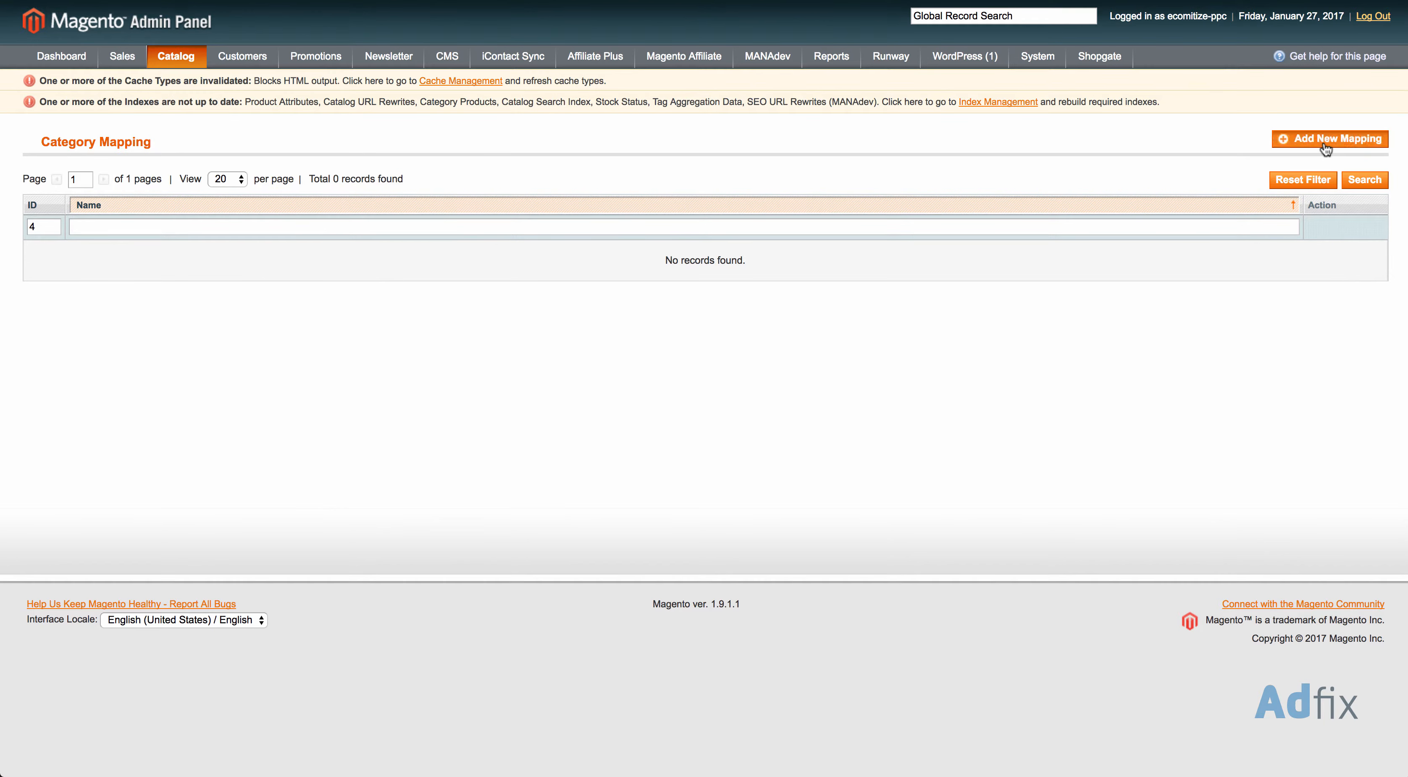
# Step: Add a new category mapping named "Google category" and expand Root Catalog in its category tree
pyautogui.click(513, 212)
pyautogui.write('G')
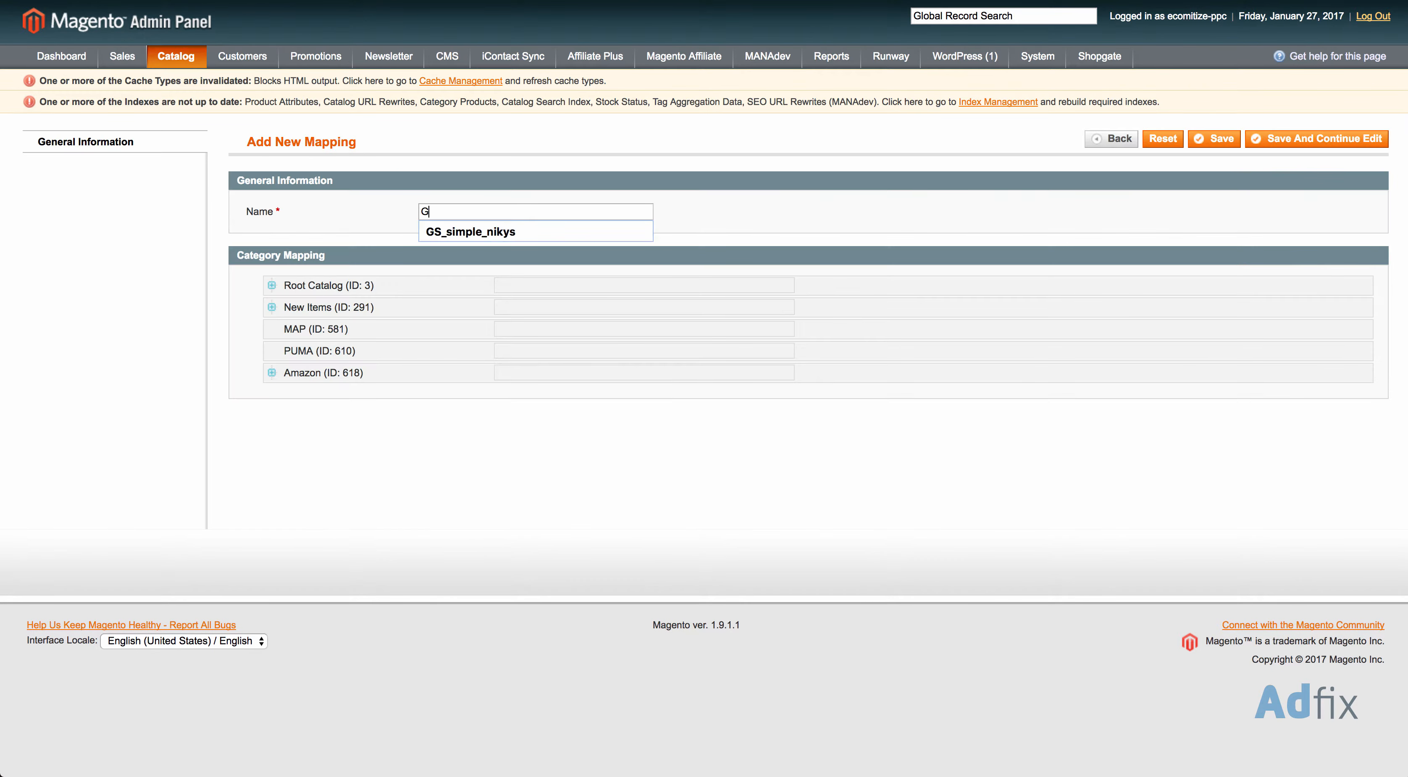
pyautogui.write('oogle category')
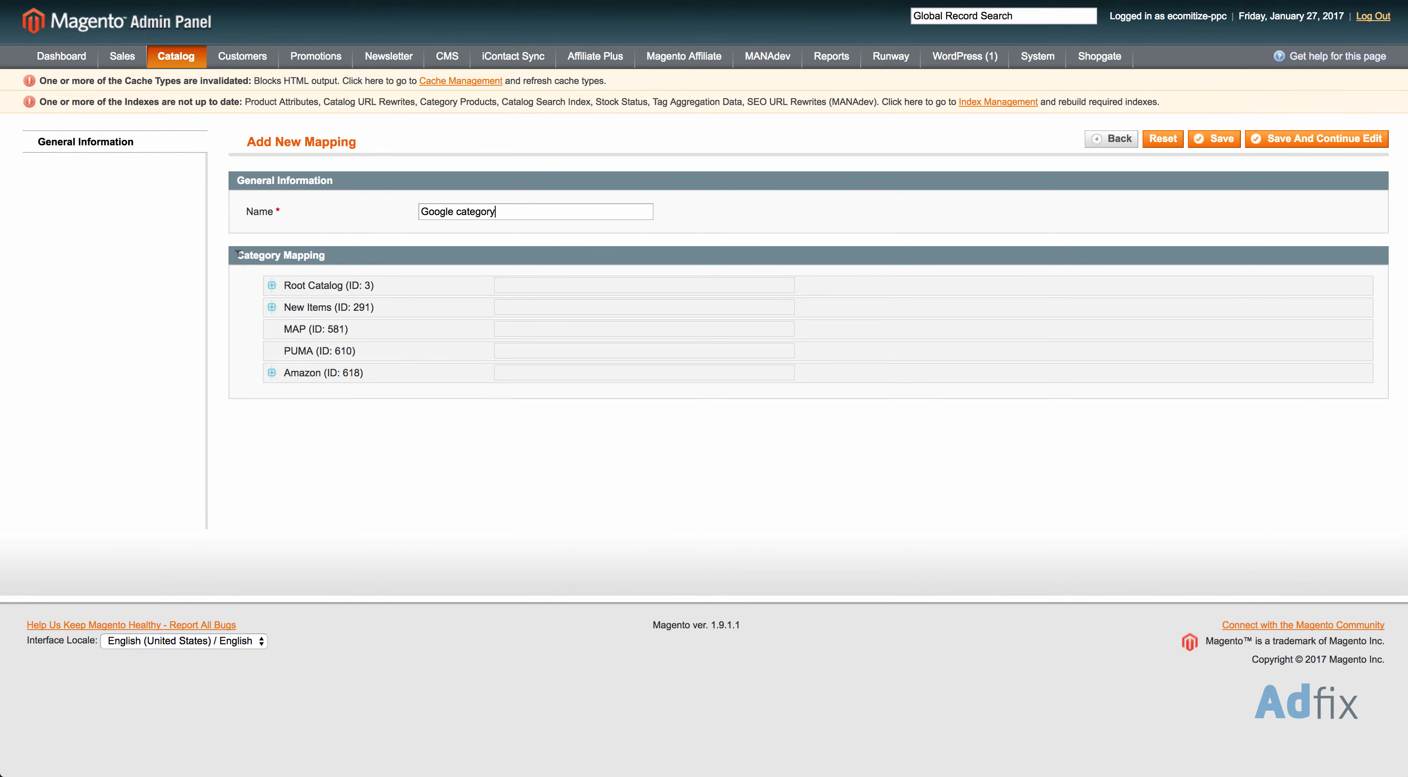
pyautogui.click(272, 285)
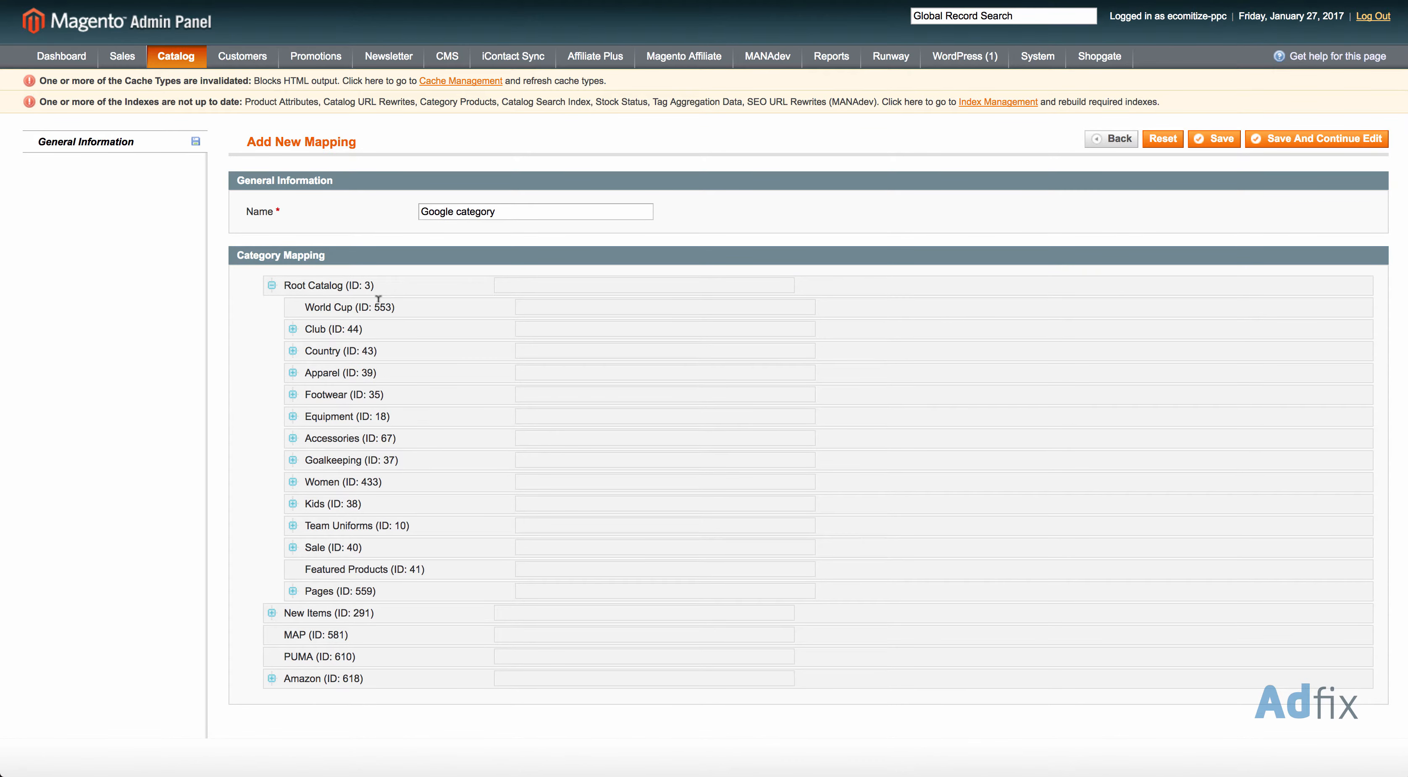
pyautogui.click(522, 279)
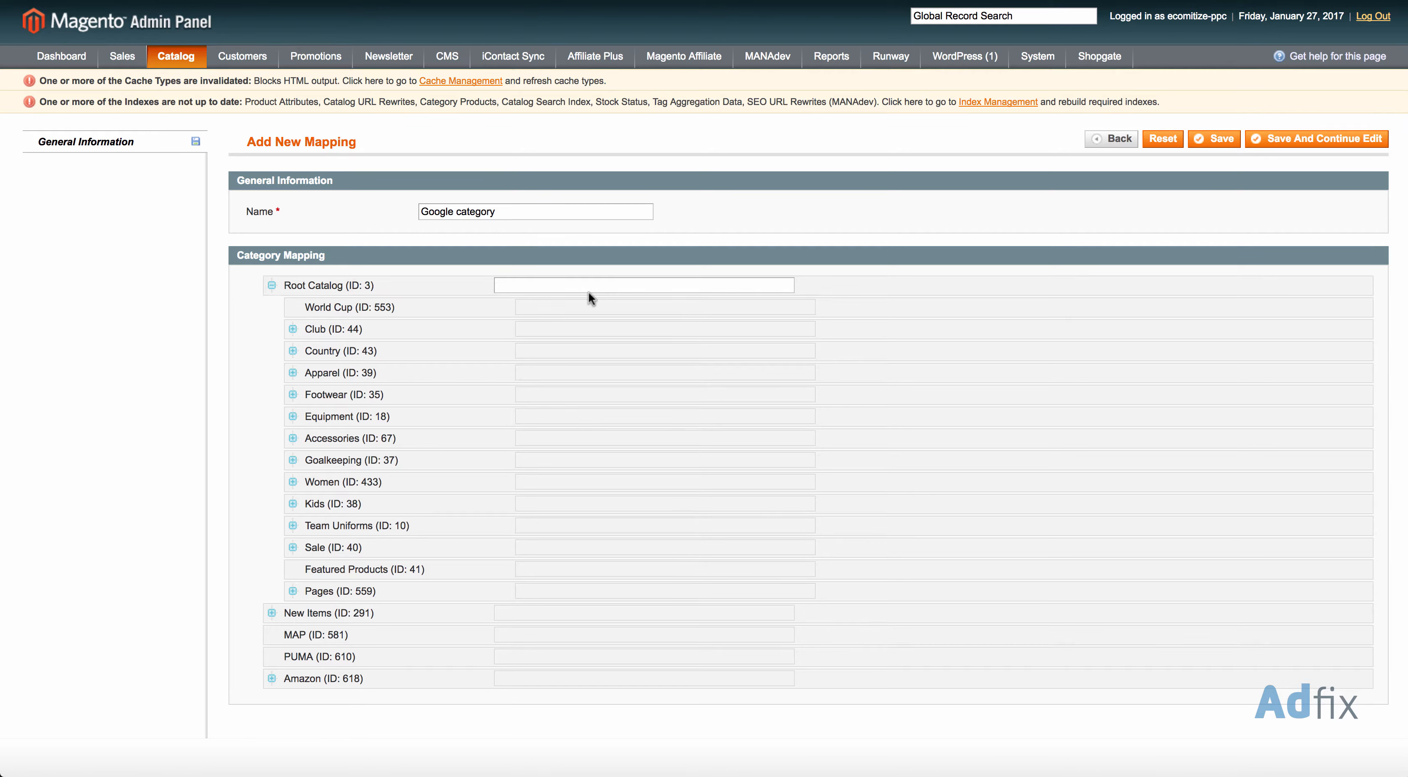
pyautogui.write('teesta')
pyautogui.press('BackSpace')
pyautogui.press('BackSpace')
pyautogui.press('BackSpace')
pyautogui.press('BackSpace')
pyautogui.press('BackSpace')
pyautogui.press('BackSpace')
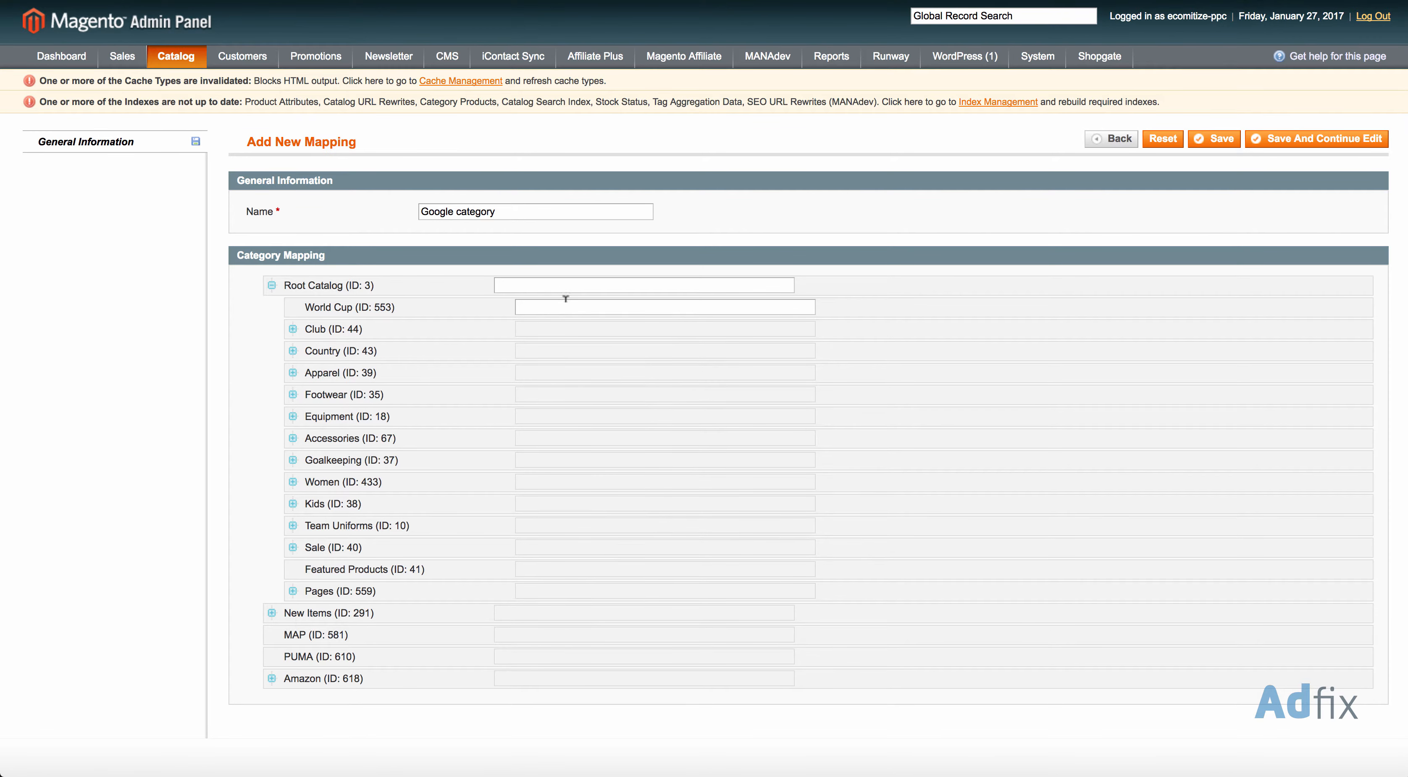
pyautogui.click(568, 301)
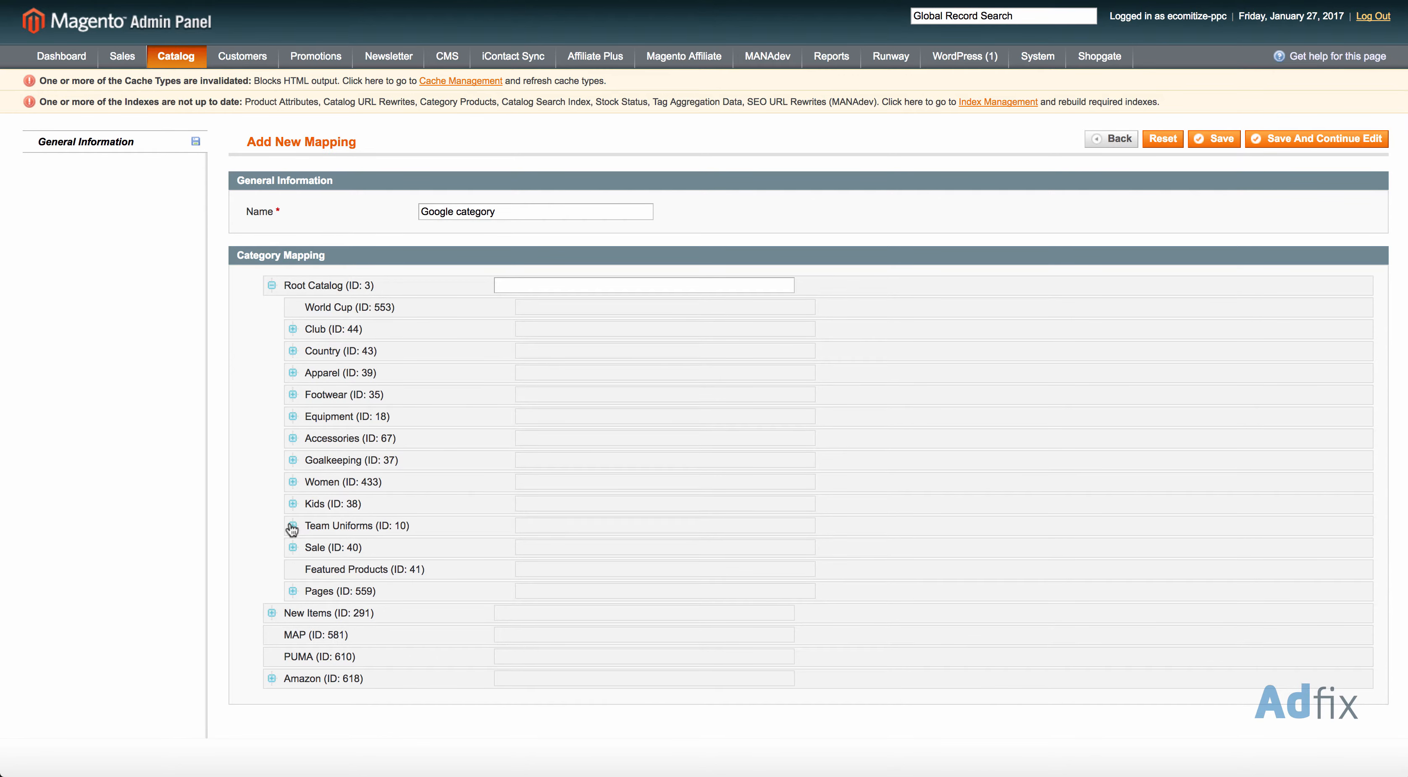
pyautogui.click(273, 286)
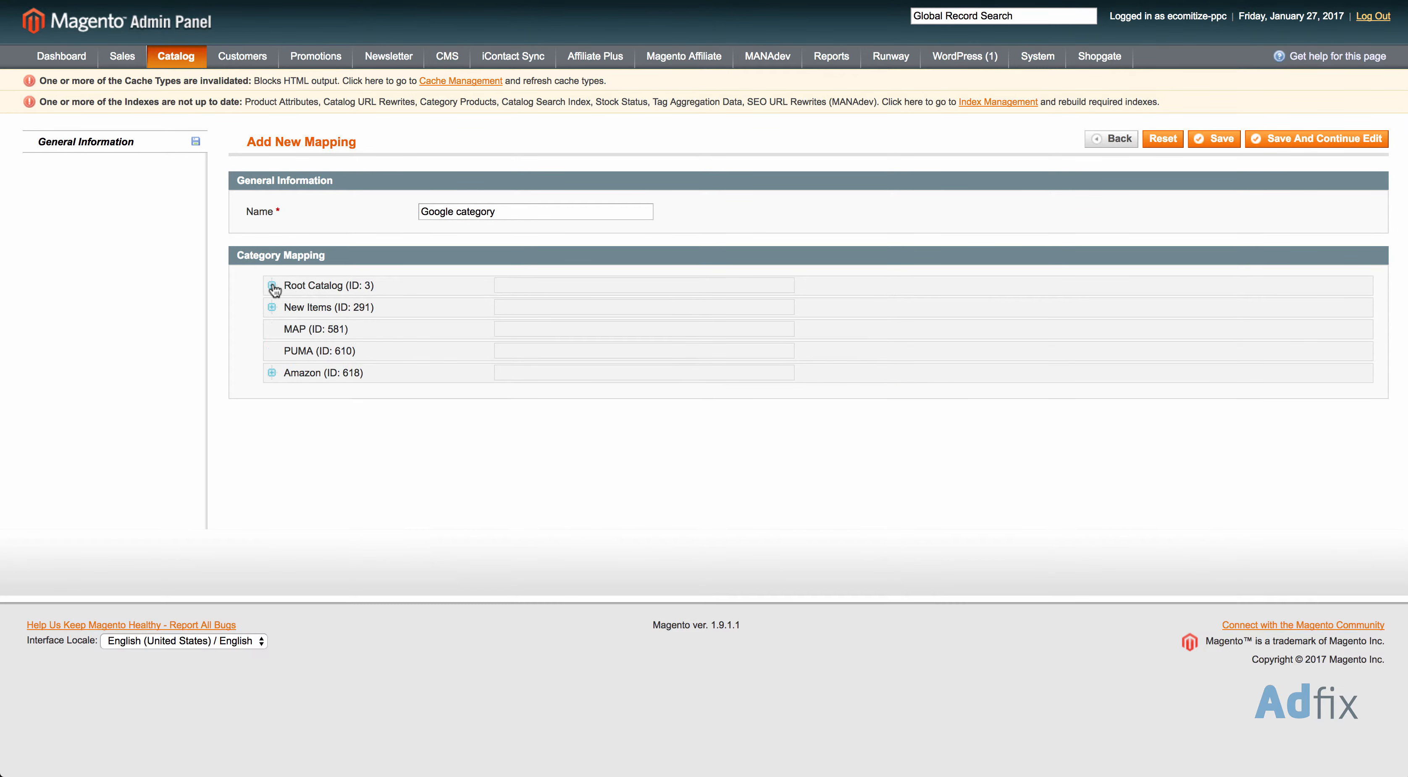
pyautogui.click(273, 286)
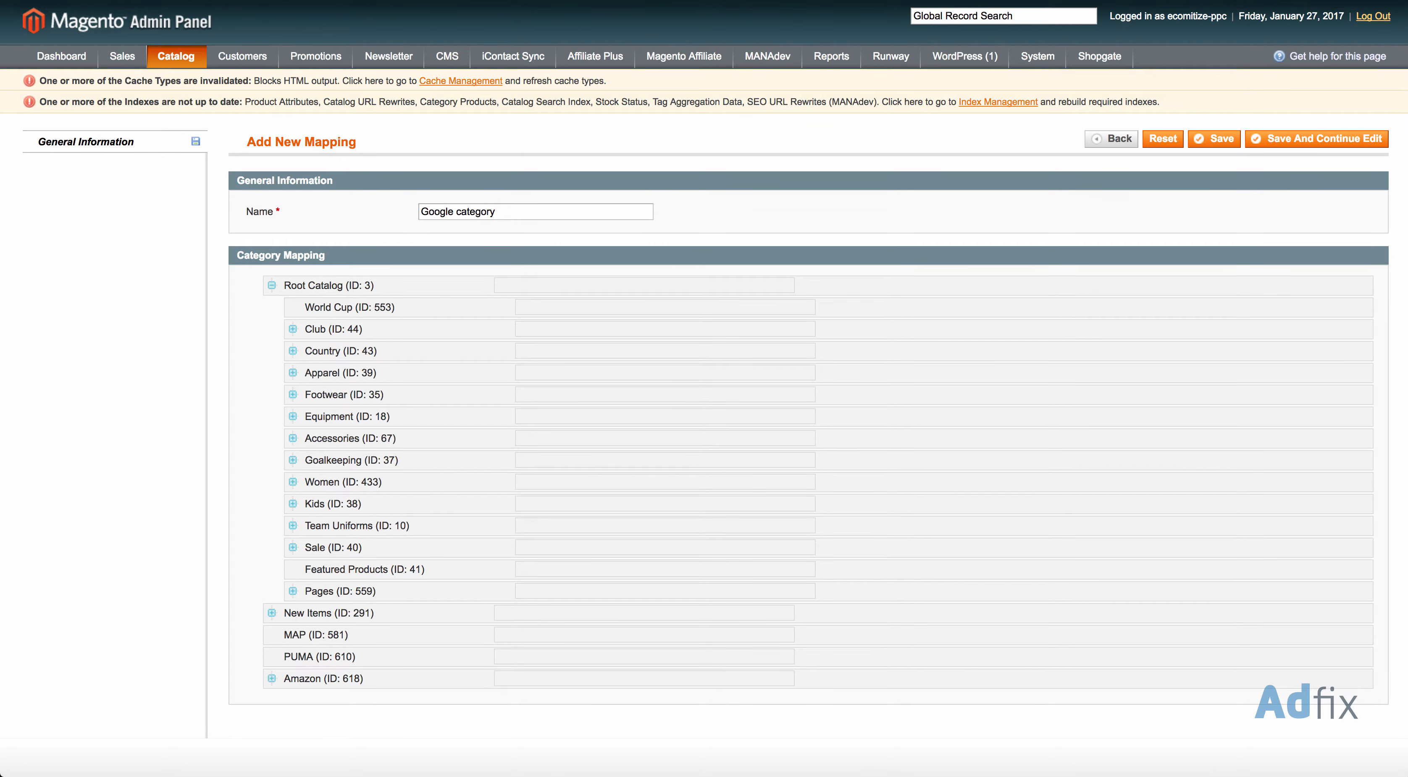
# Step: Examine the subcategories of Apparel, Club and New Items in the category tree
pyautogui.click(292, 373)
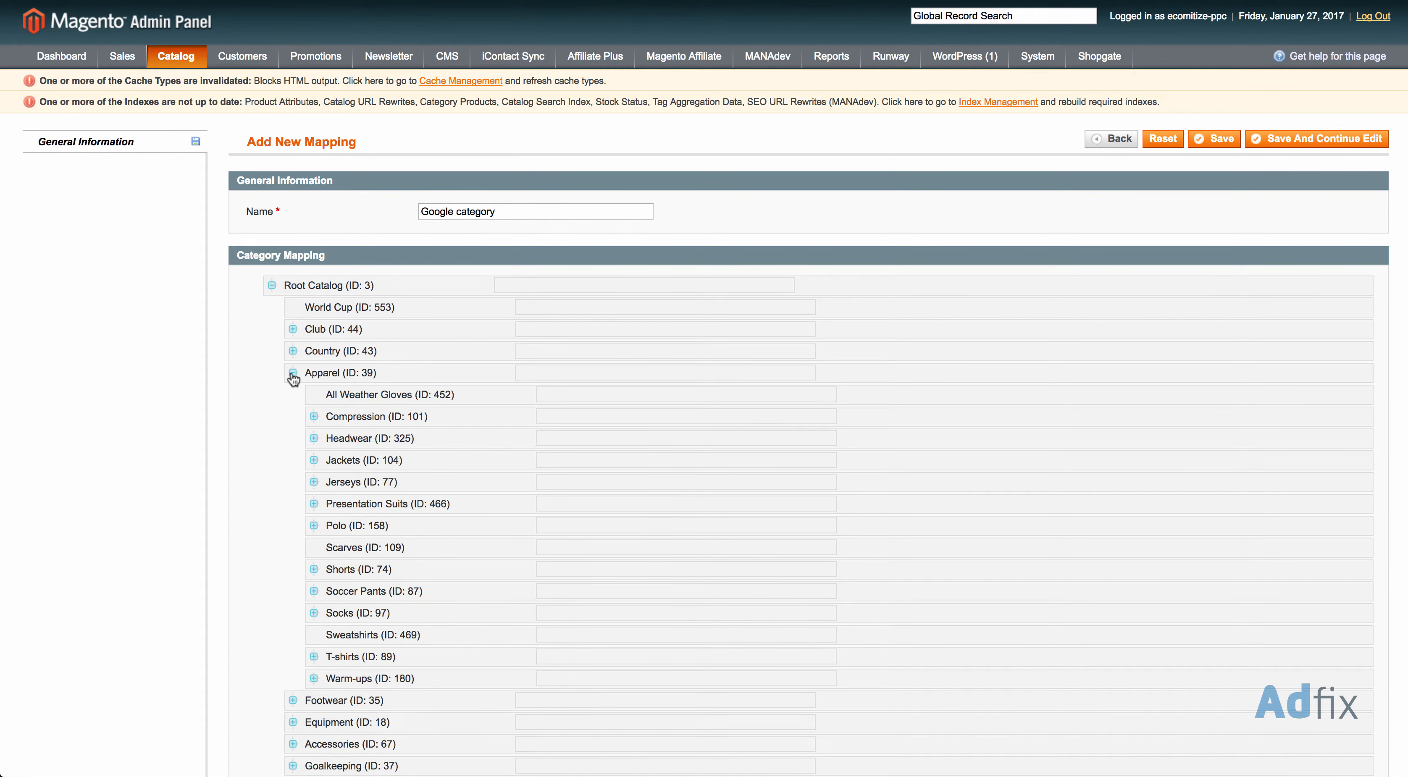
pyautogui.click(292, 373)
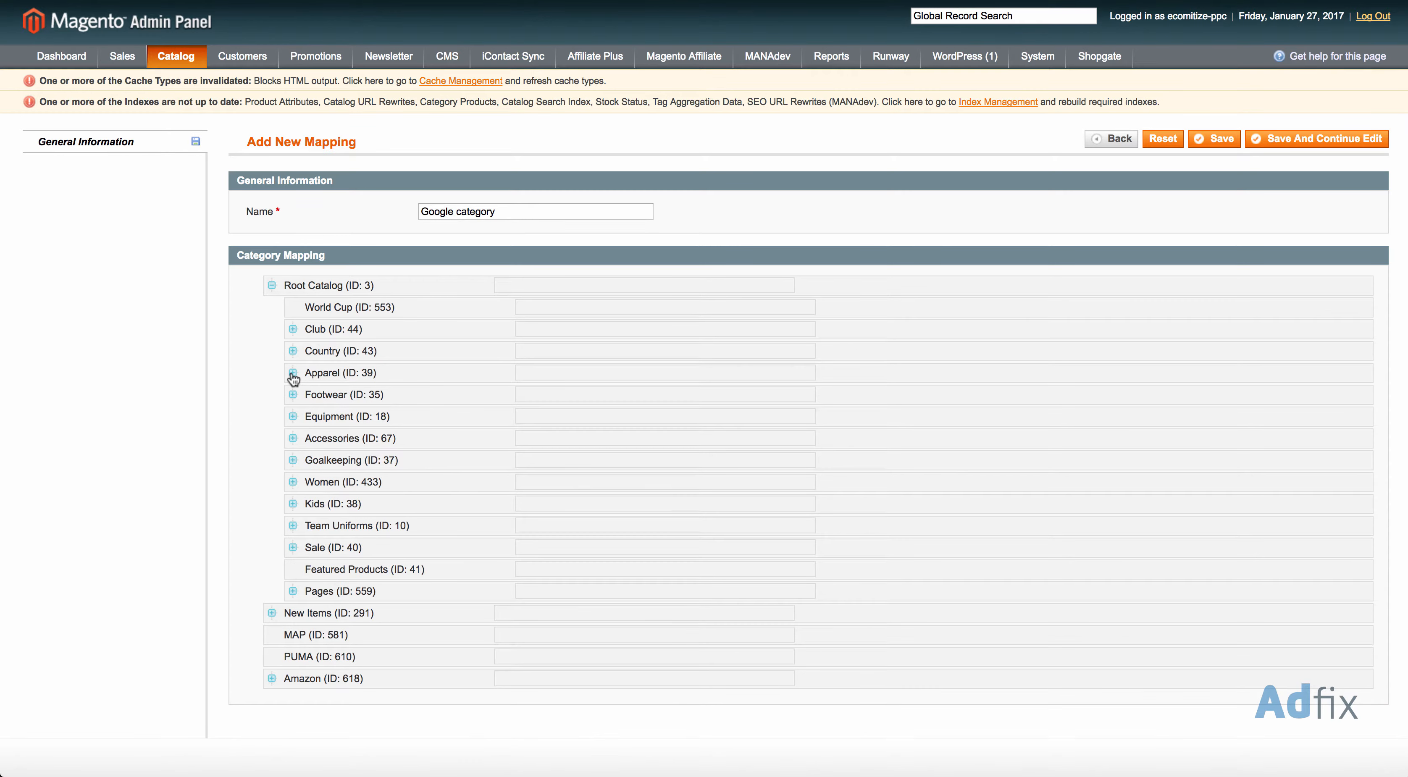
pyautogui.click(292, 329)
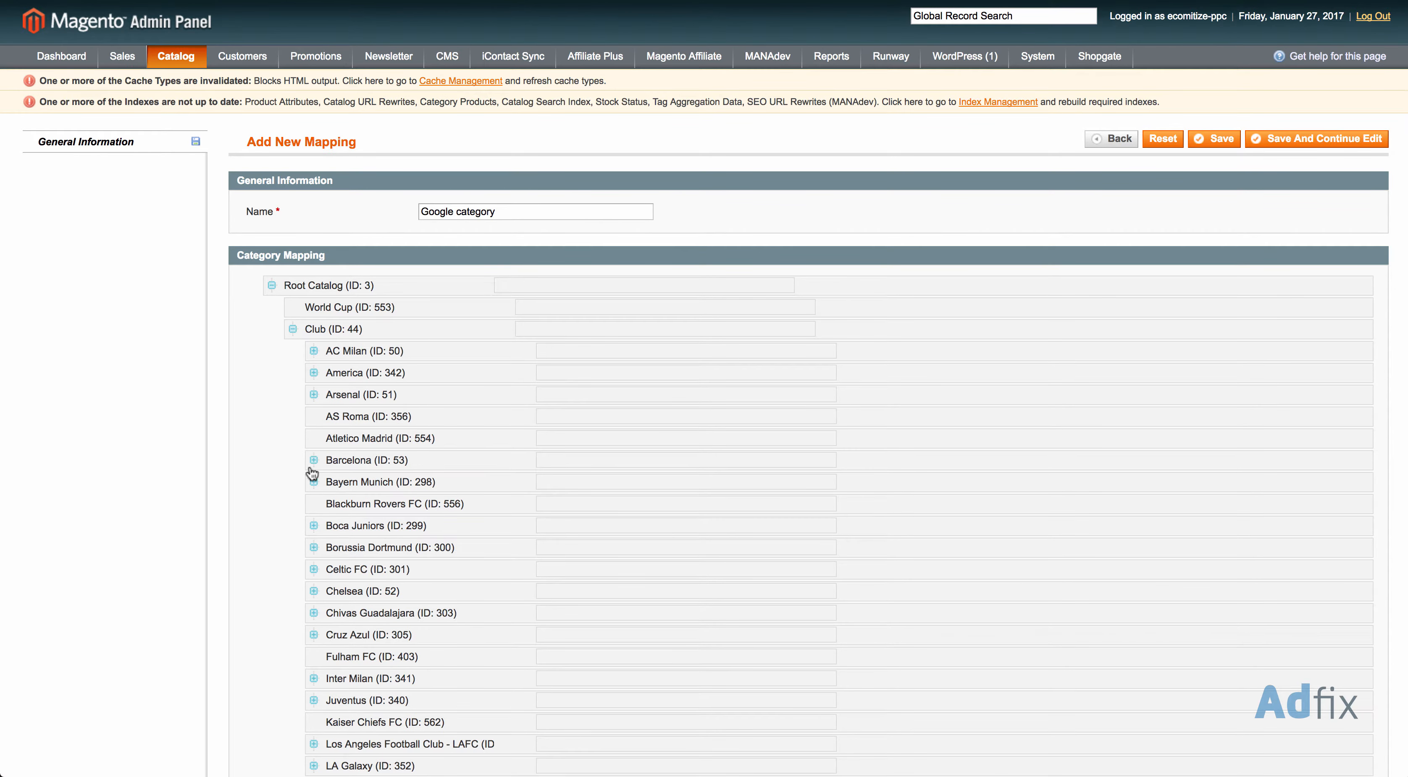
pyautogui.click(292, 330)
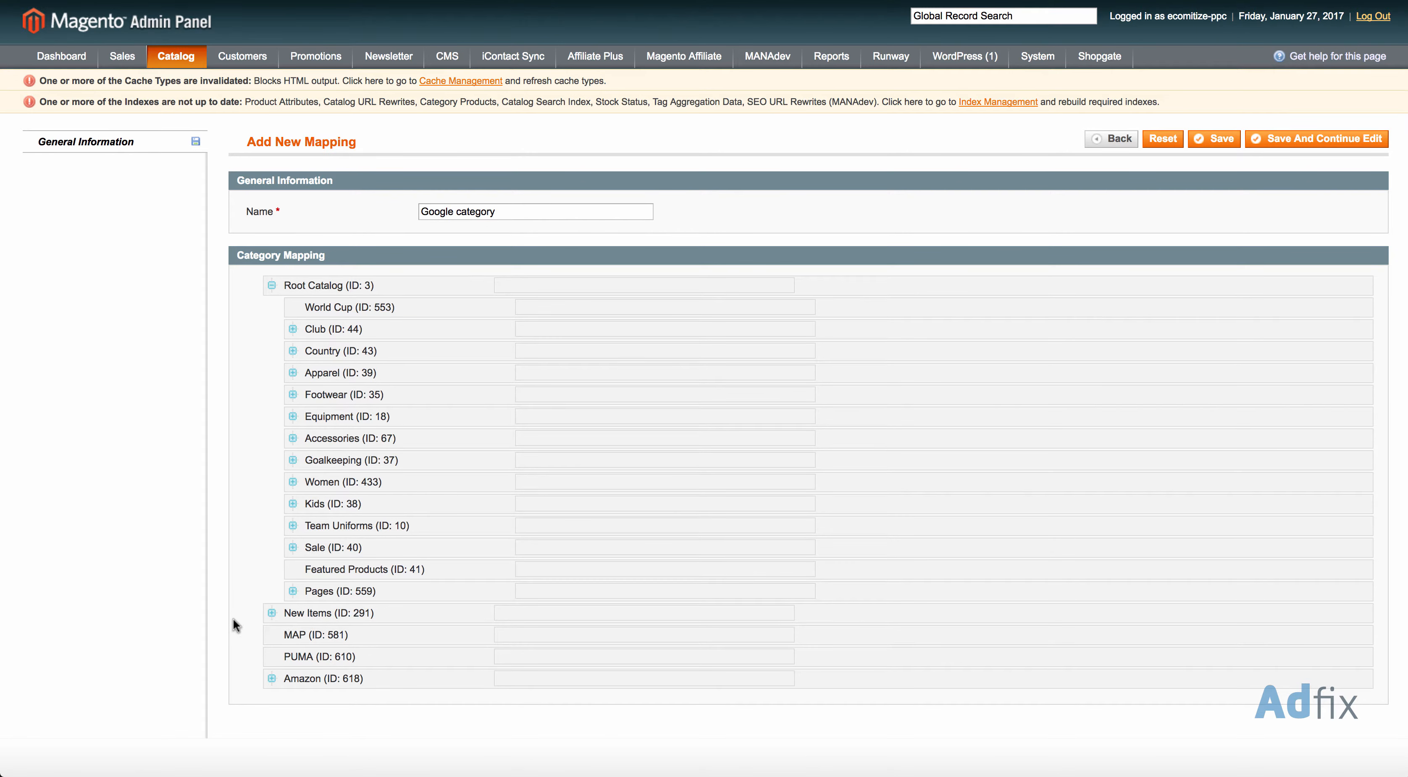
pyautogui.click(271, 613)
pyautogui.click(272, 613)
# Step: Search the Google product taxonomy list for footwear and shoes, and copy the line "Apparel & Accessories > Shoes"
pyautogui.click(753, 0)
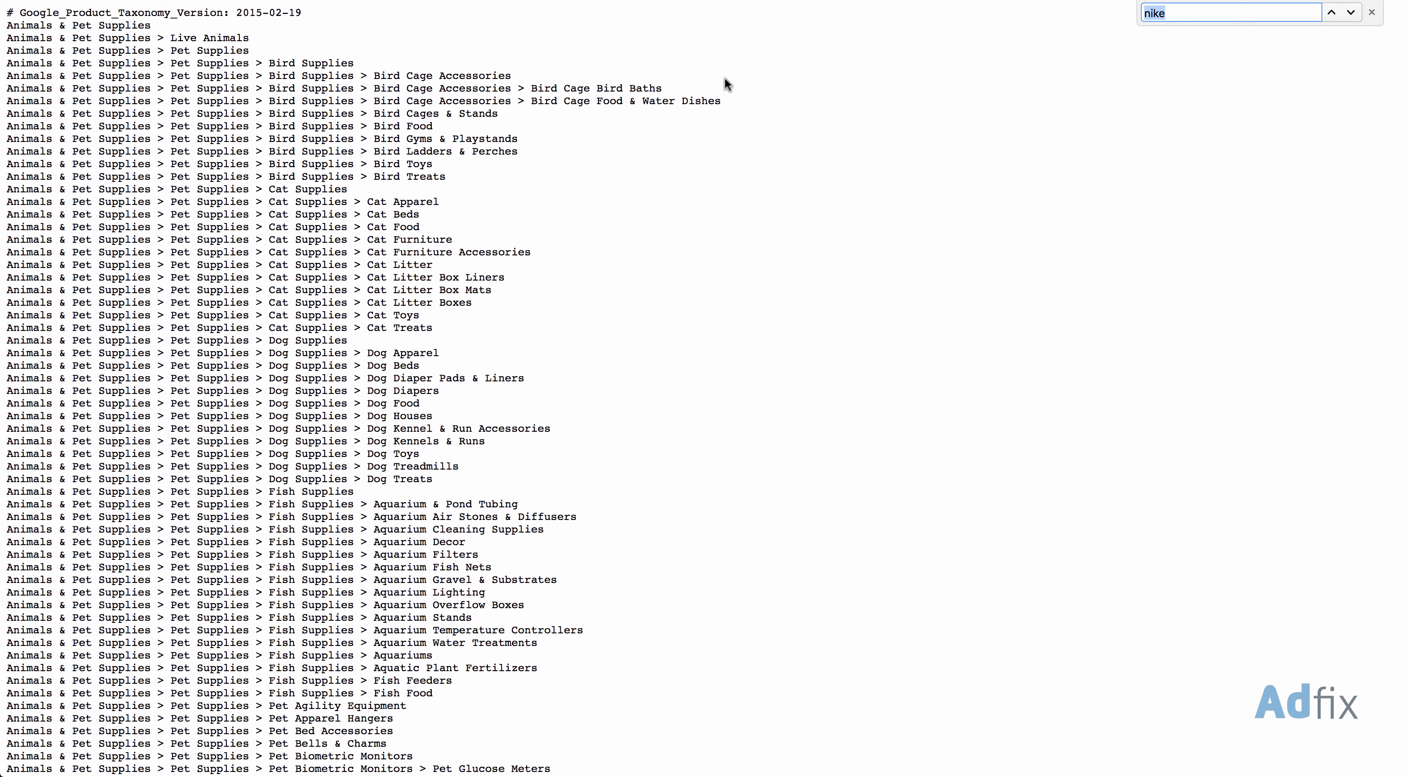
pyautogui.write('footwe')
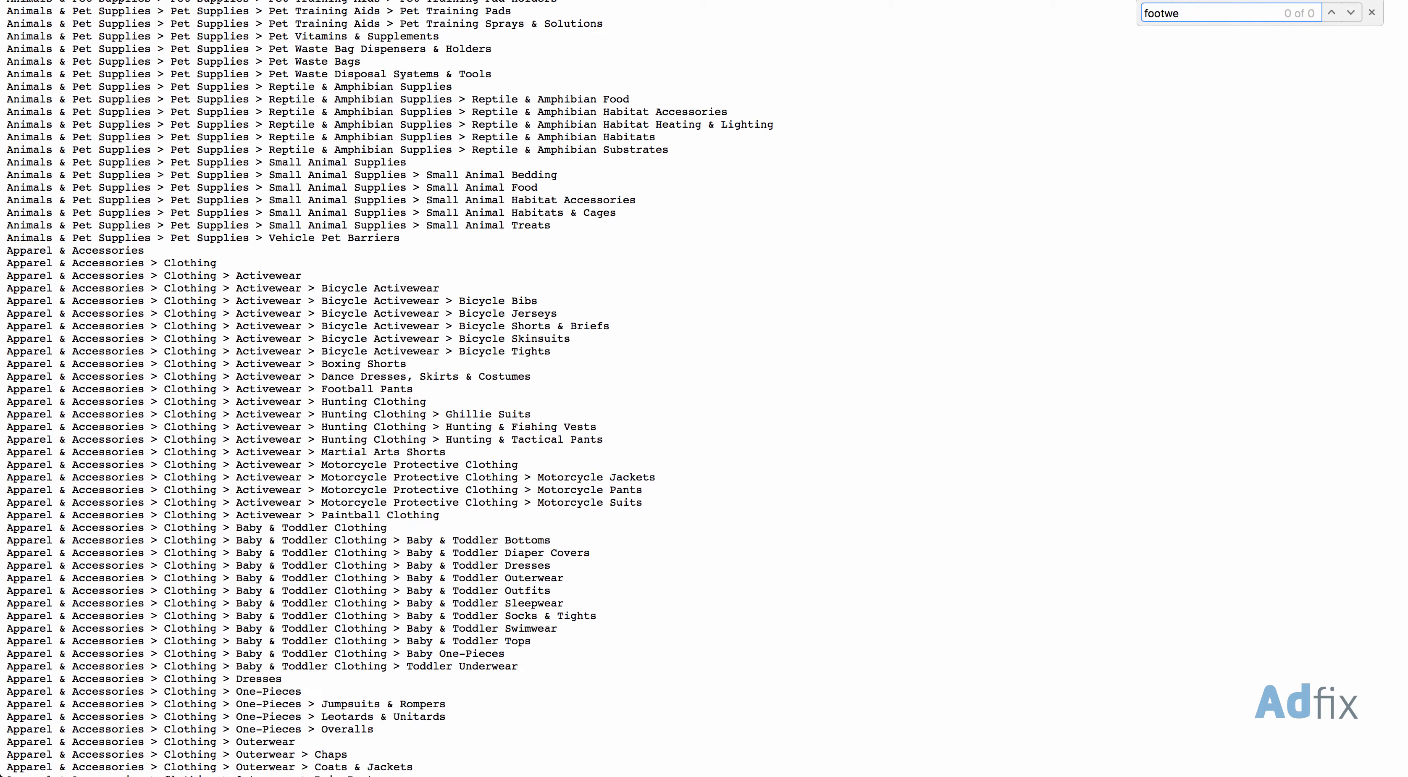
pyautogui.press('super+a')
pyautogui.write('shoes')
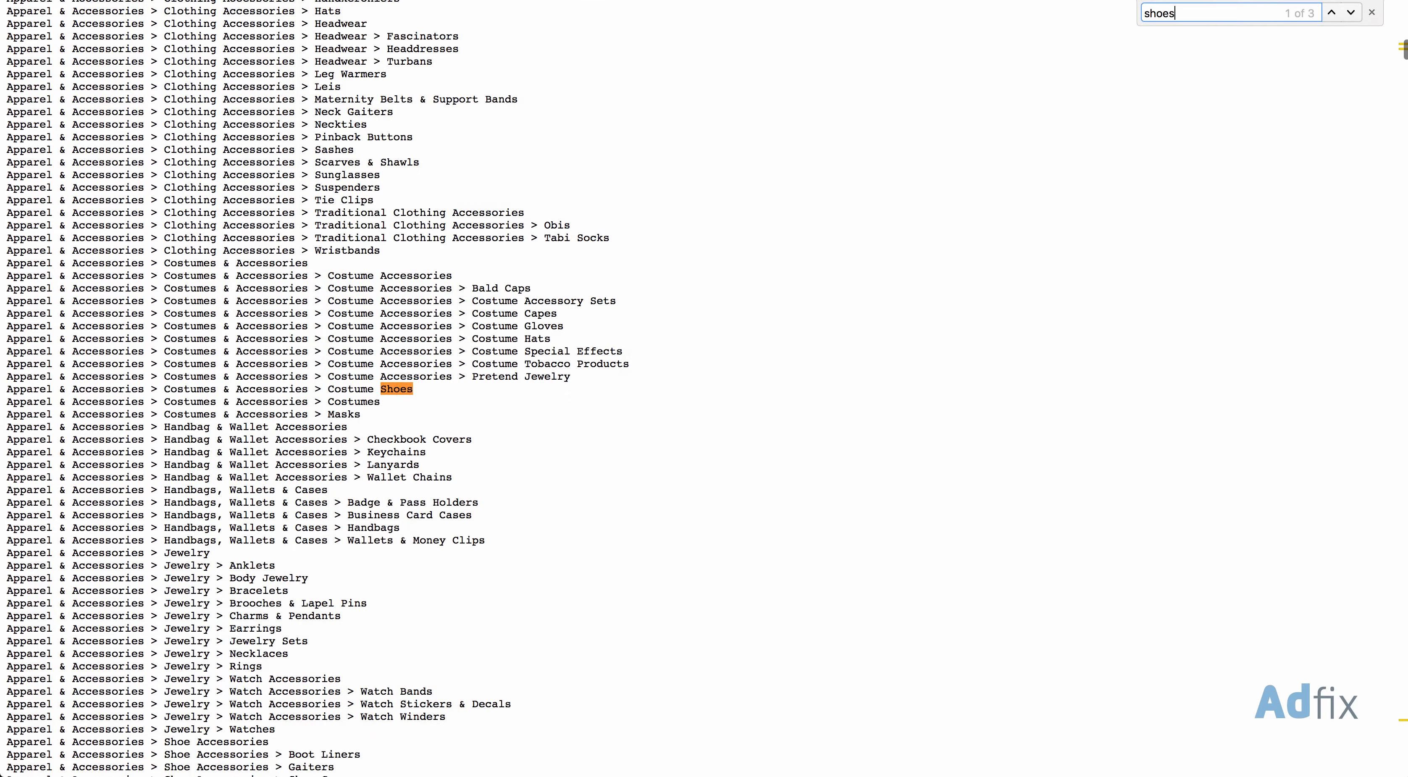
pyautogui.press('Return')
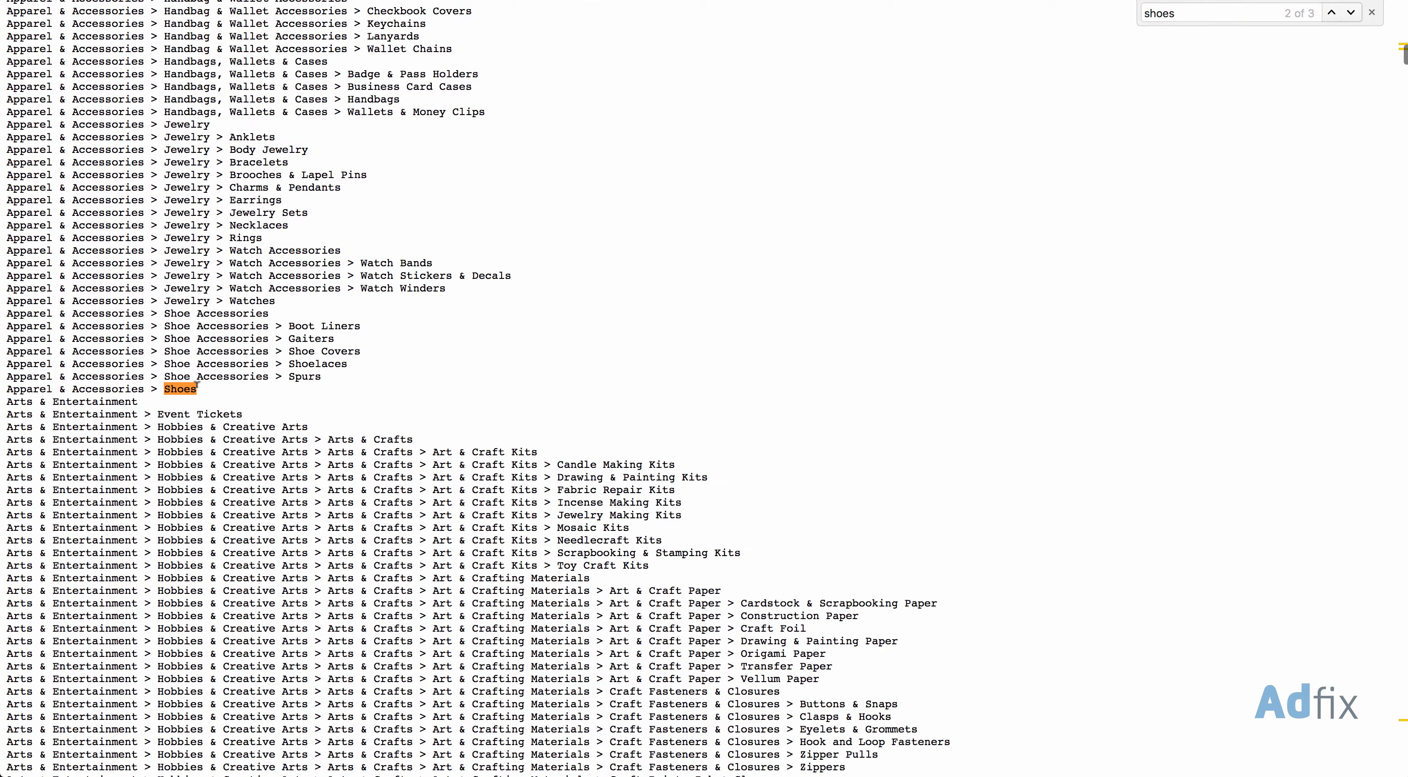
pyautogui.moveTo(196, 385); pyautogui.dragTo(4, 389)
pyautogui.hotkey('ctrl', 'c')
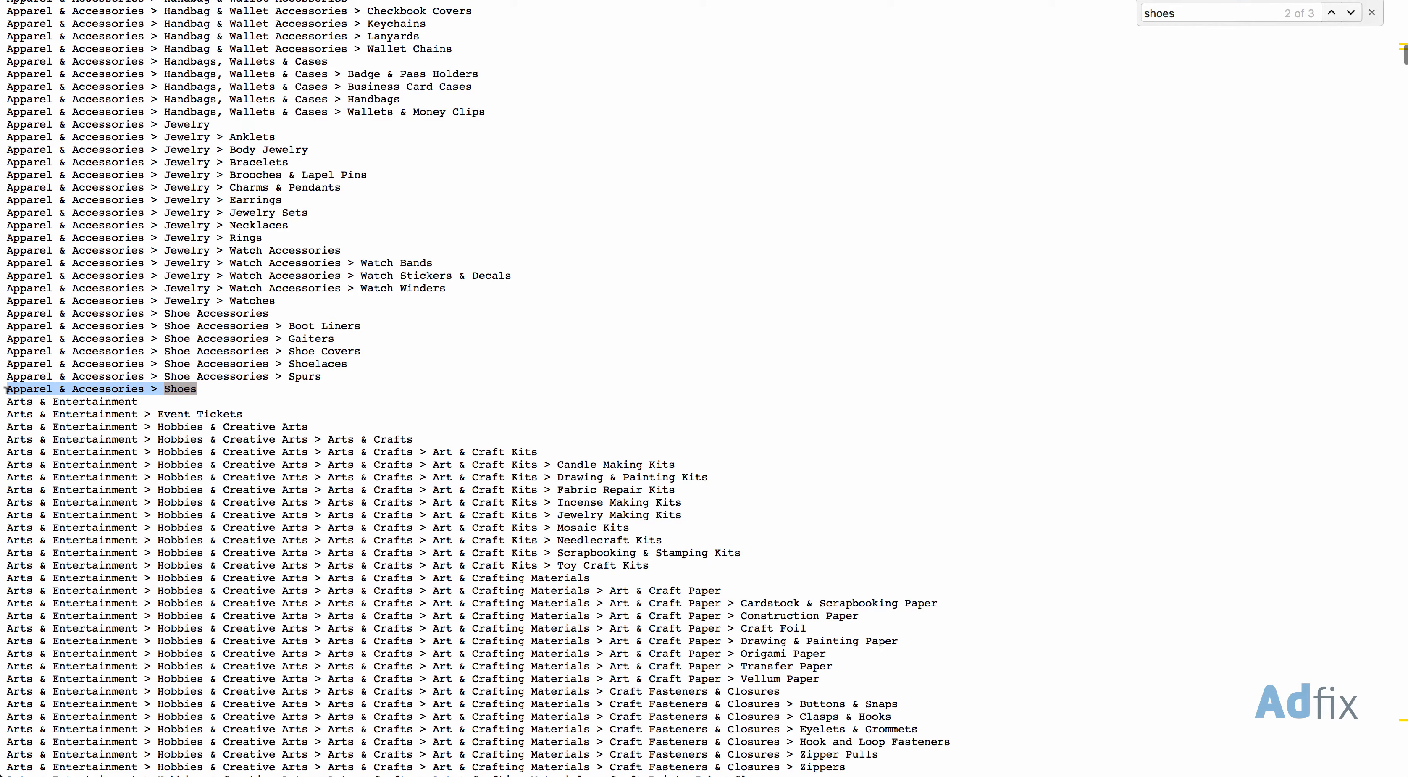
# Step: Map the Footwear category to "Apparel & Accessories > Shoes" in Magento and save the mapping, keeping it open for editing
pyautogui.hotkey('ctrl', 'shift', 'Tab')
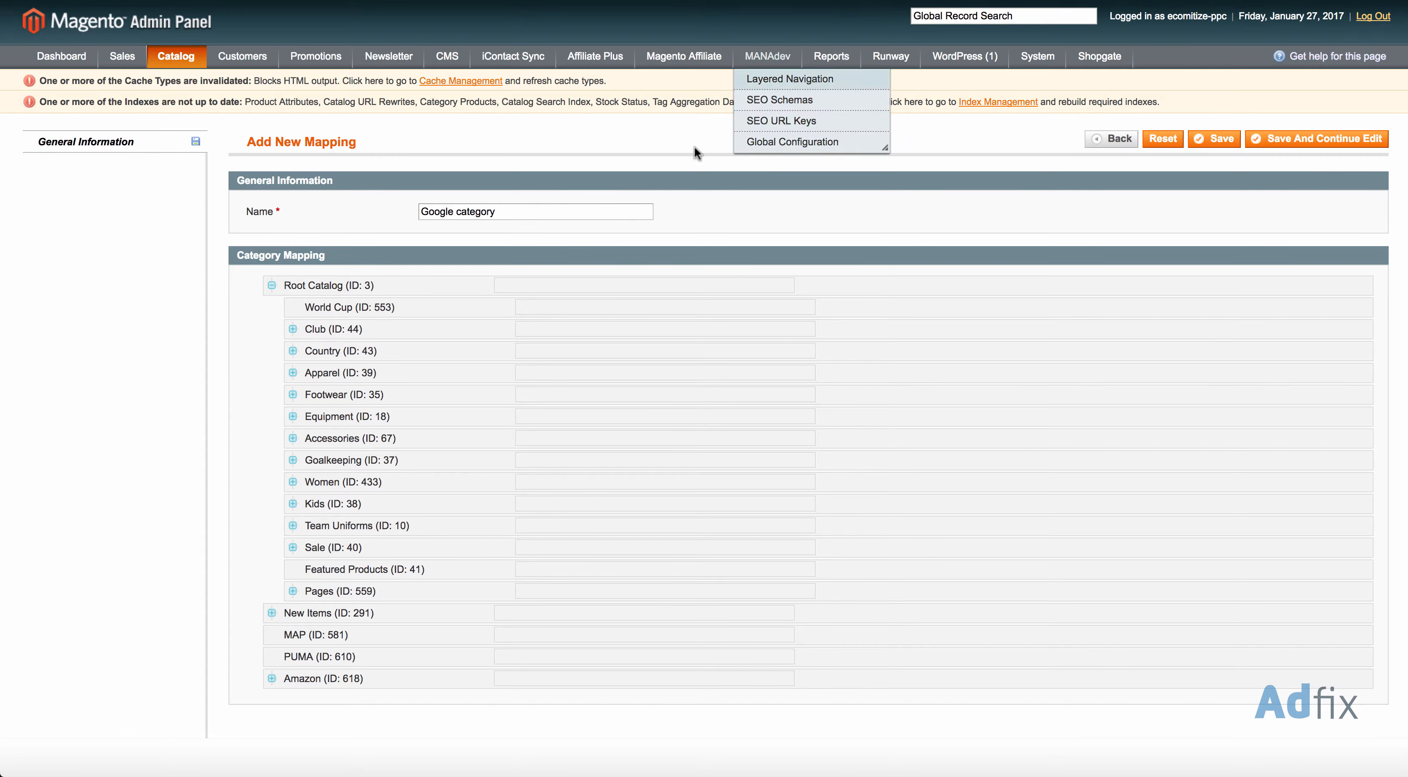
pyautogui.click(527, 389)
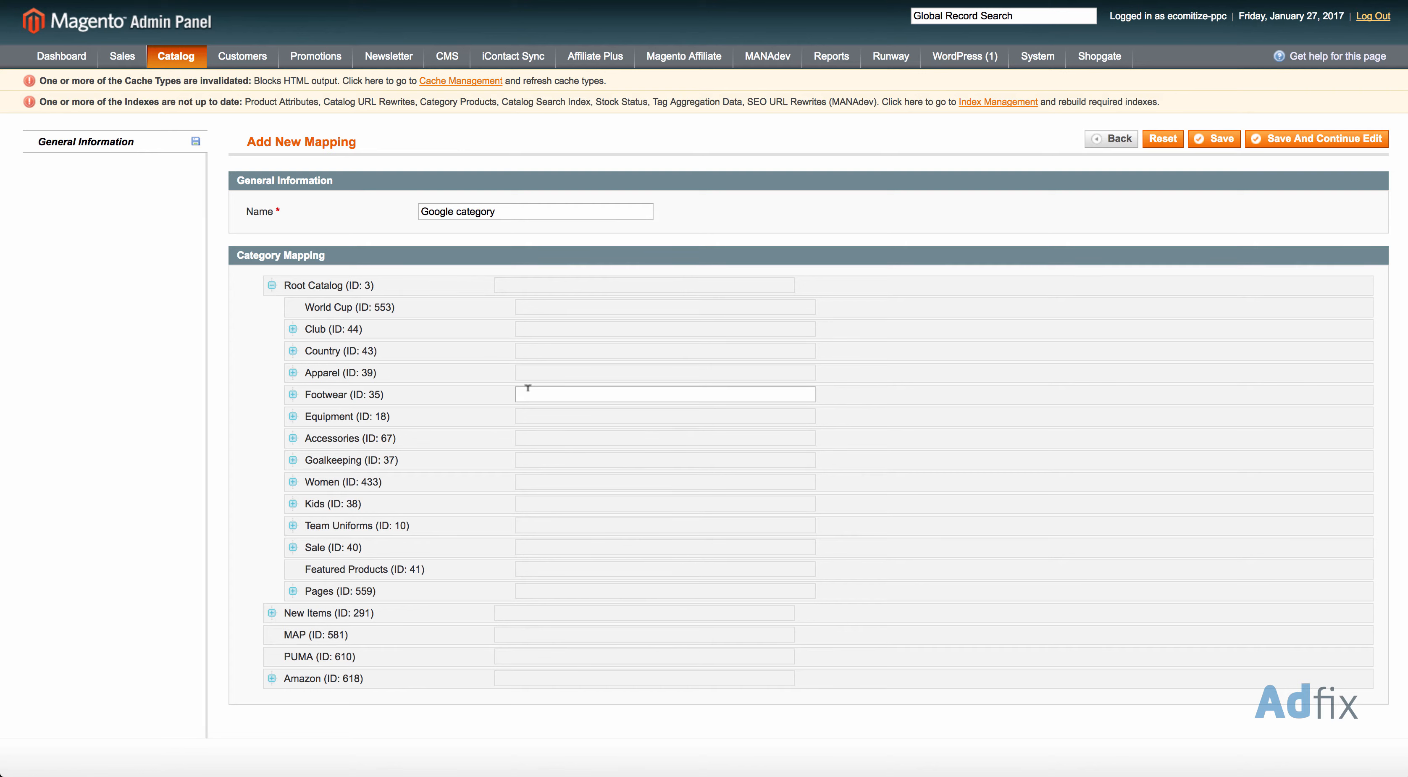
pyautogui.hotkey('ctrl', 'v')
pyautogui.click(141, 439)
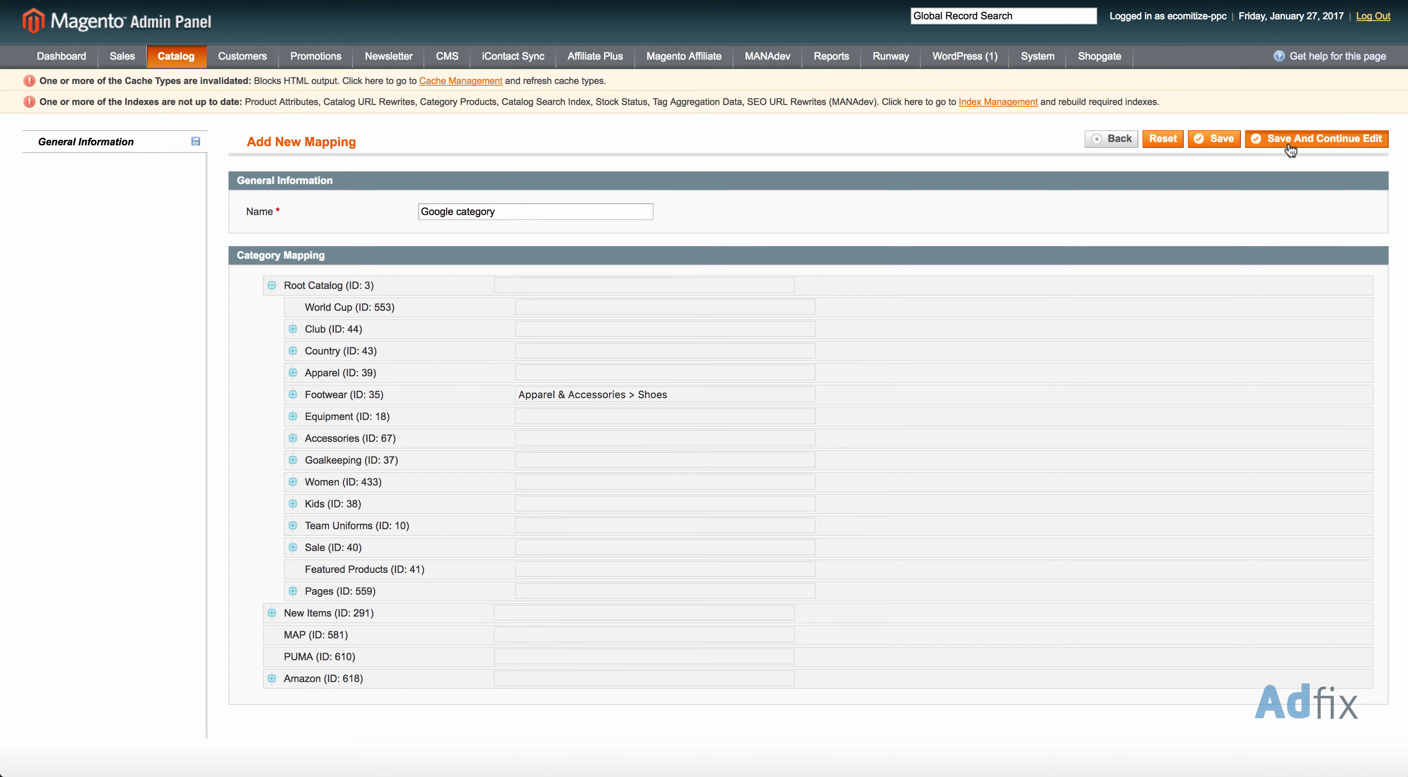
pyautogui.click(764, 282)
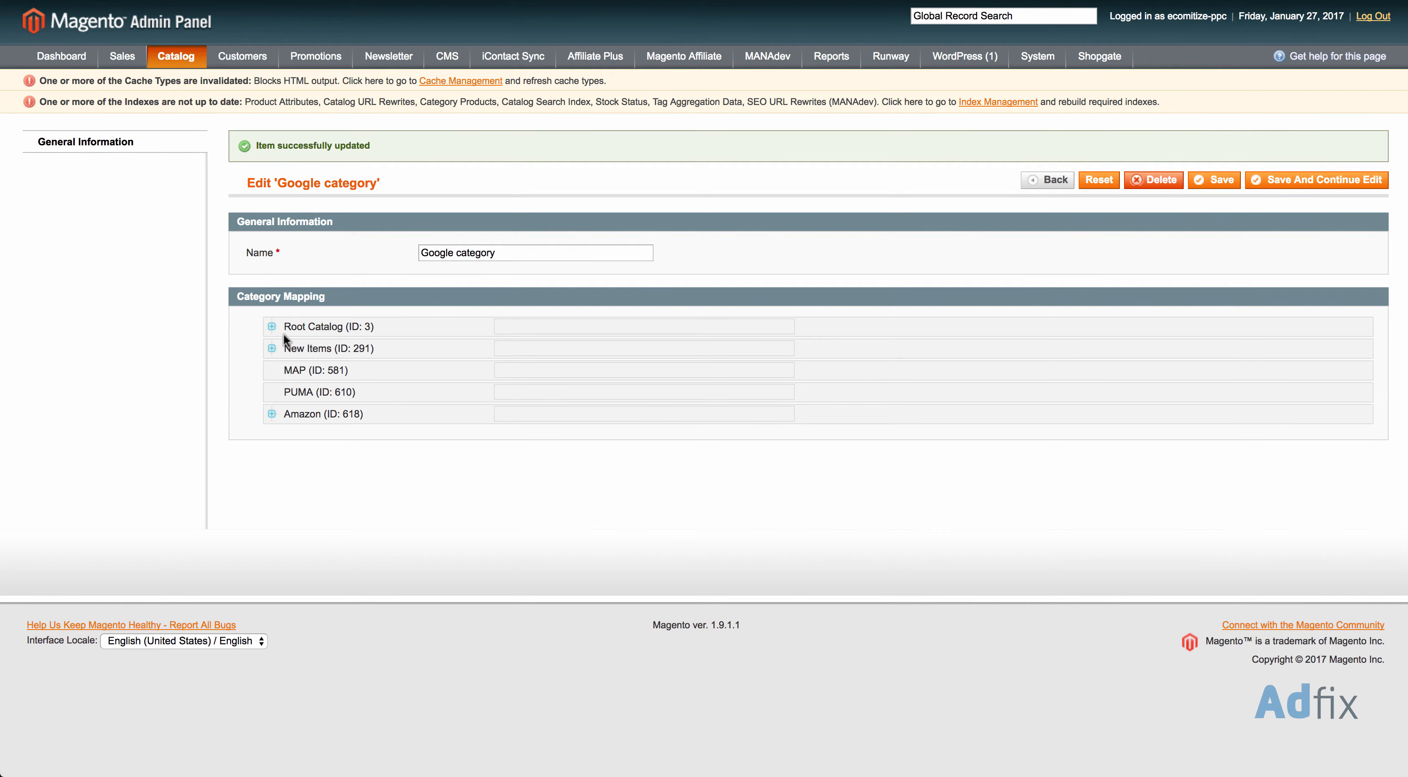
# Step: Expand Root Catalog and its Apparel category in the saved mapping
pyautogui.click(271, 330)
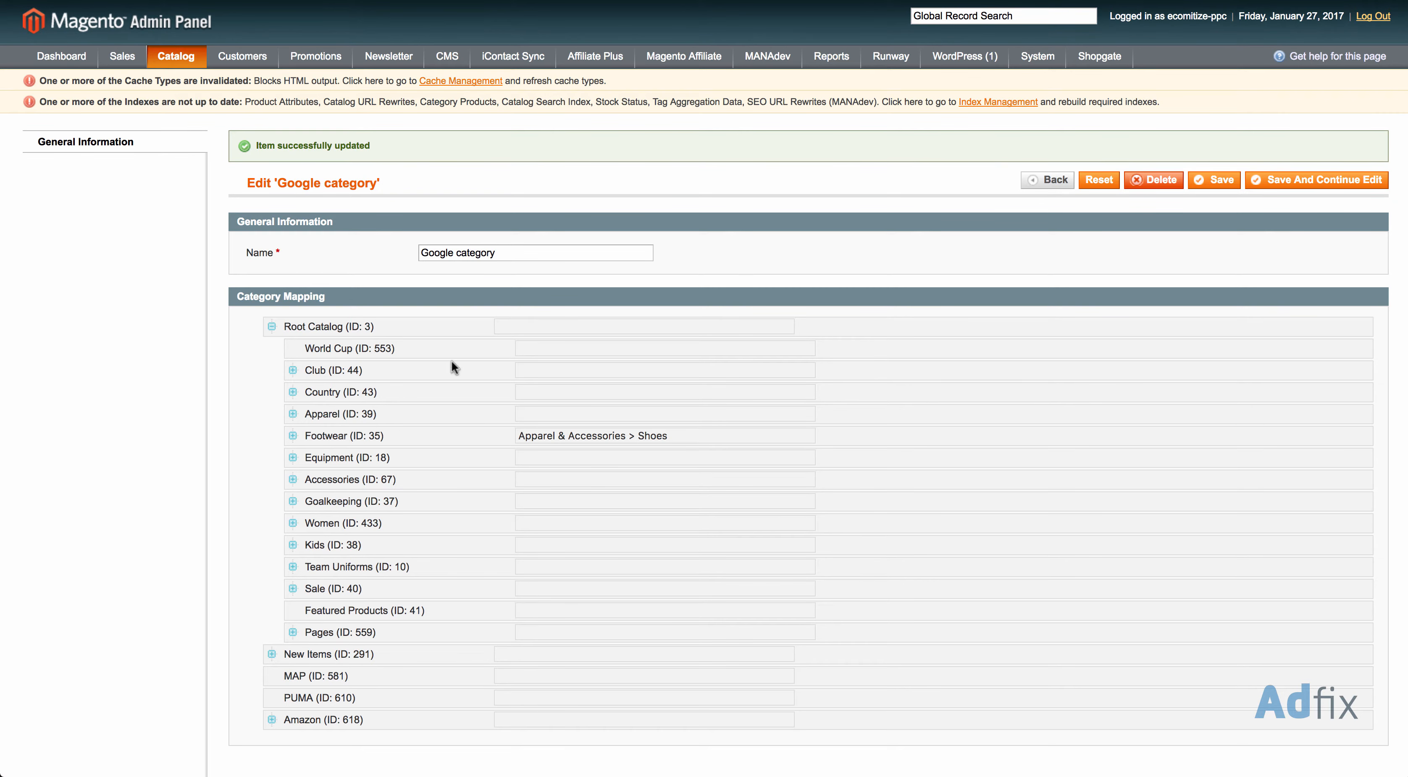
pyautogui.click(293, 415)
pyautogui.scroll(-3, 294, 455)
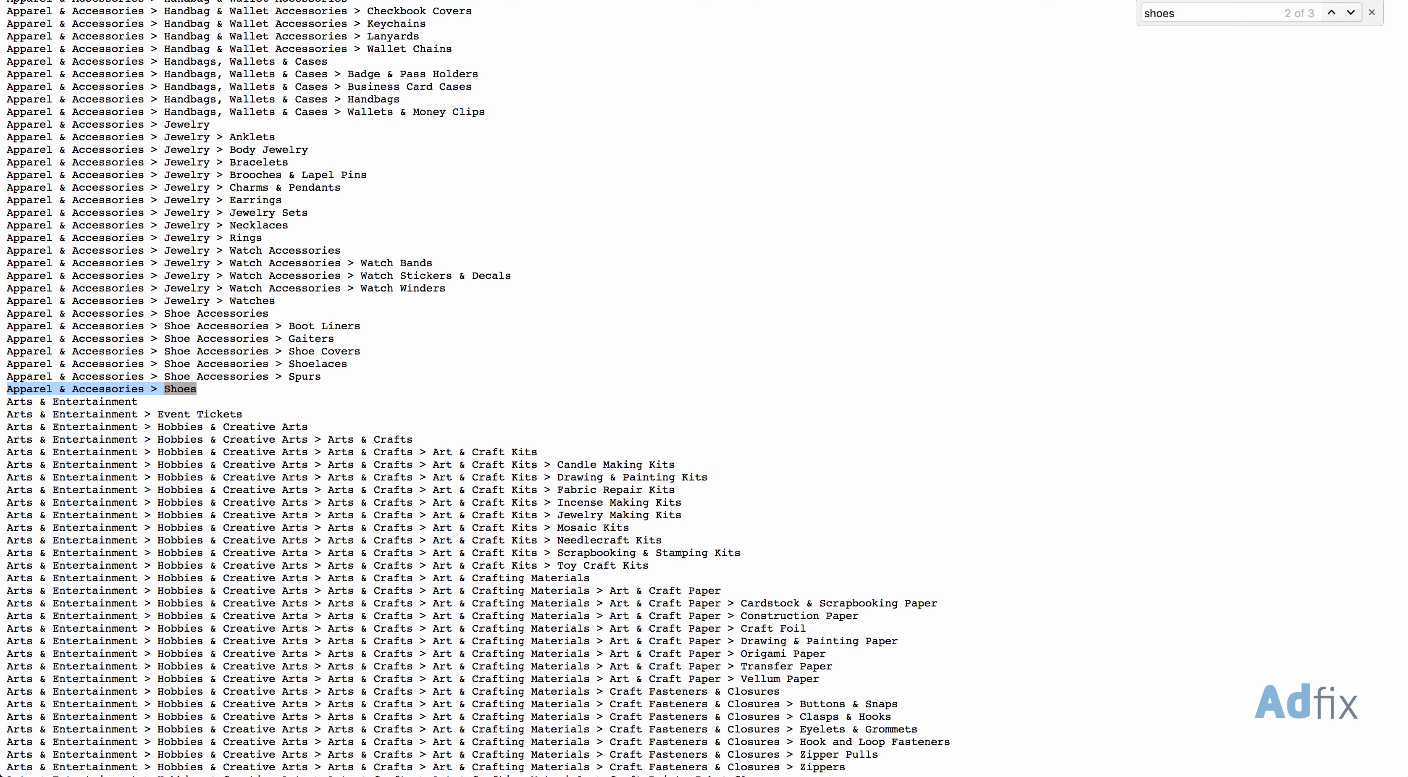
# Step: Search the Google product taxonomy list for "jerse" and "t-shir"
pyautogui.click(644, 202)
pyautogui.press('super+f')
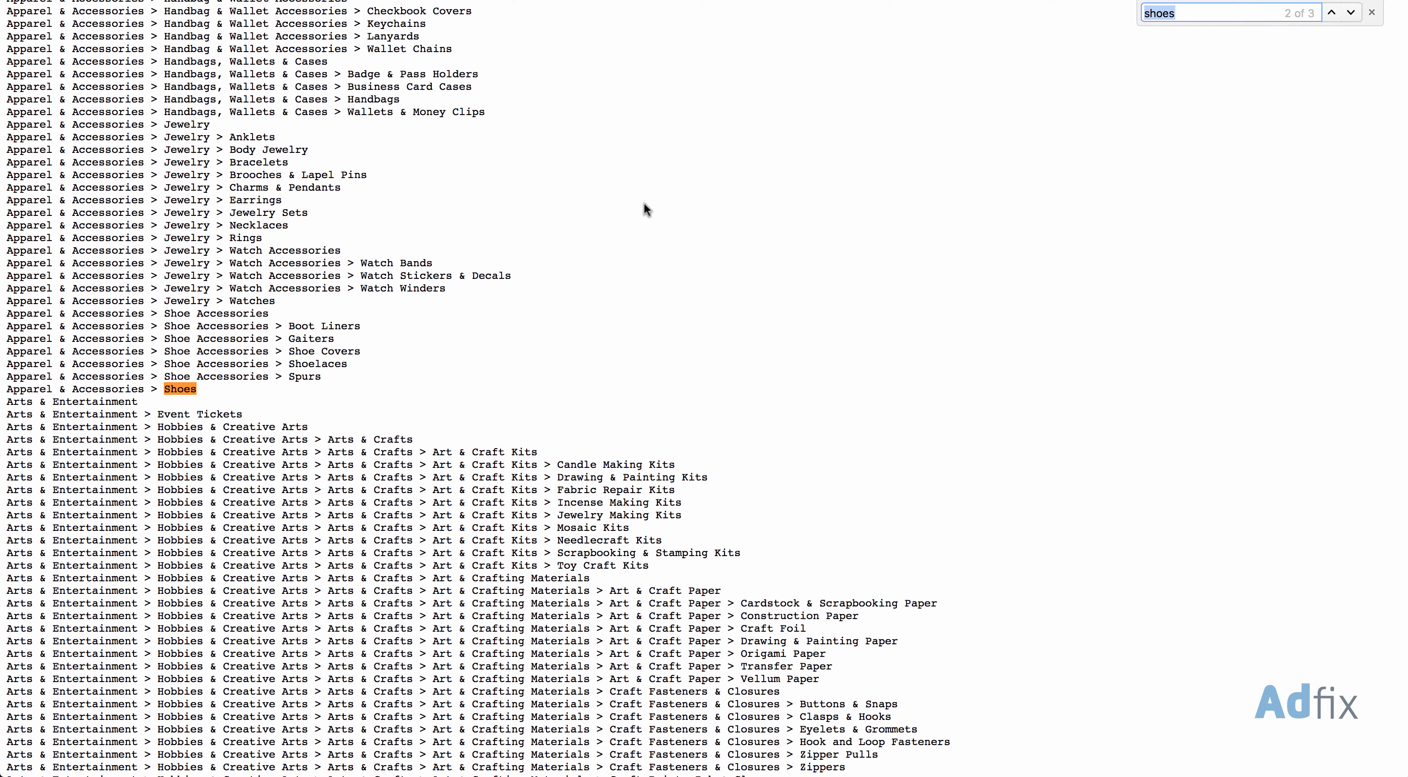
pyautogui.write('jerse')
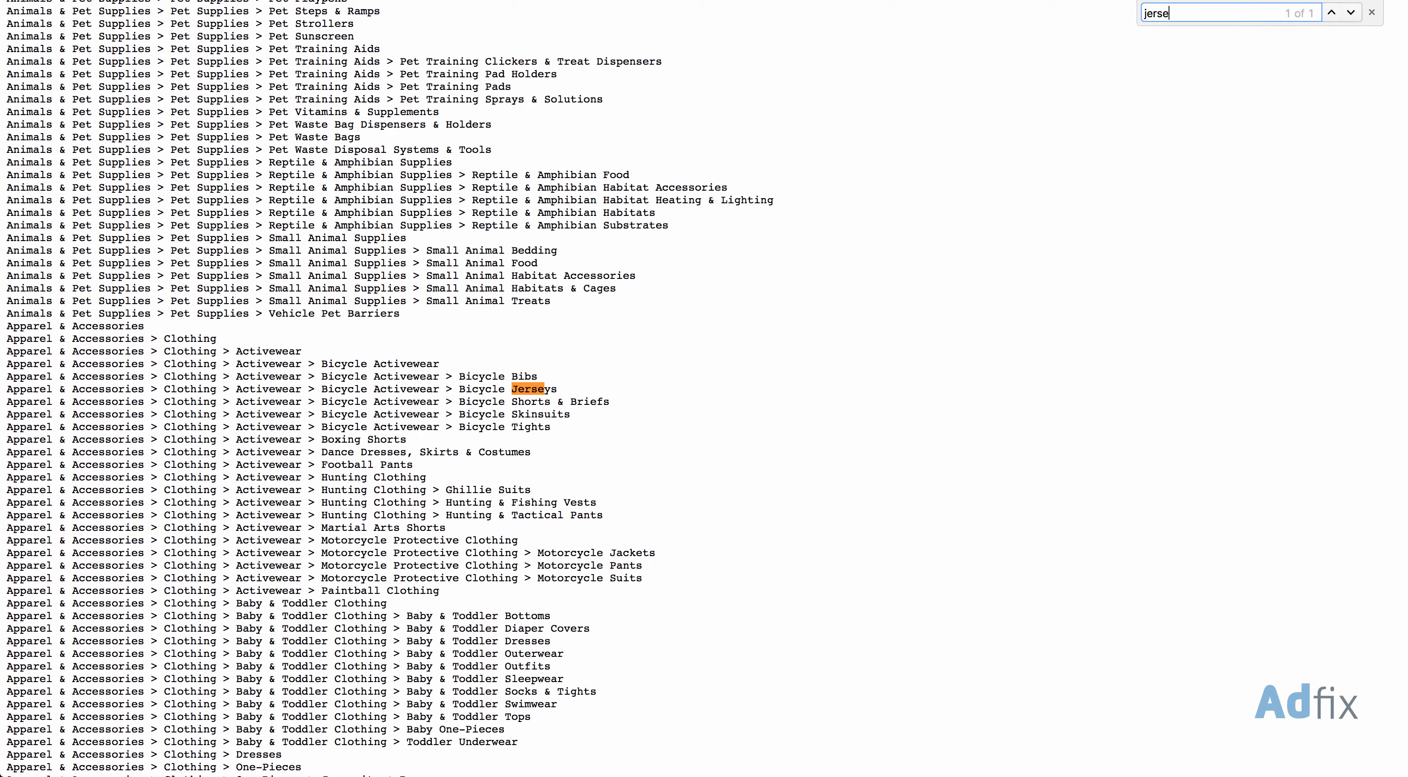
pyautogui.press('super+f')
pyautogui.write('t-shir')
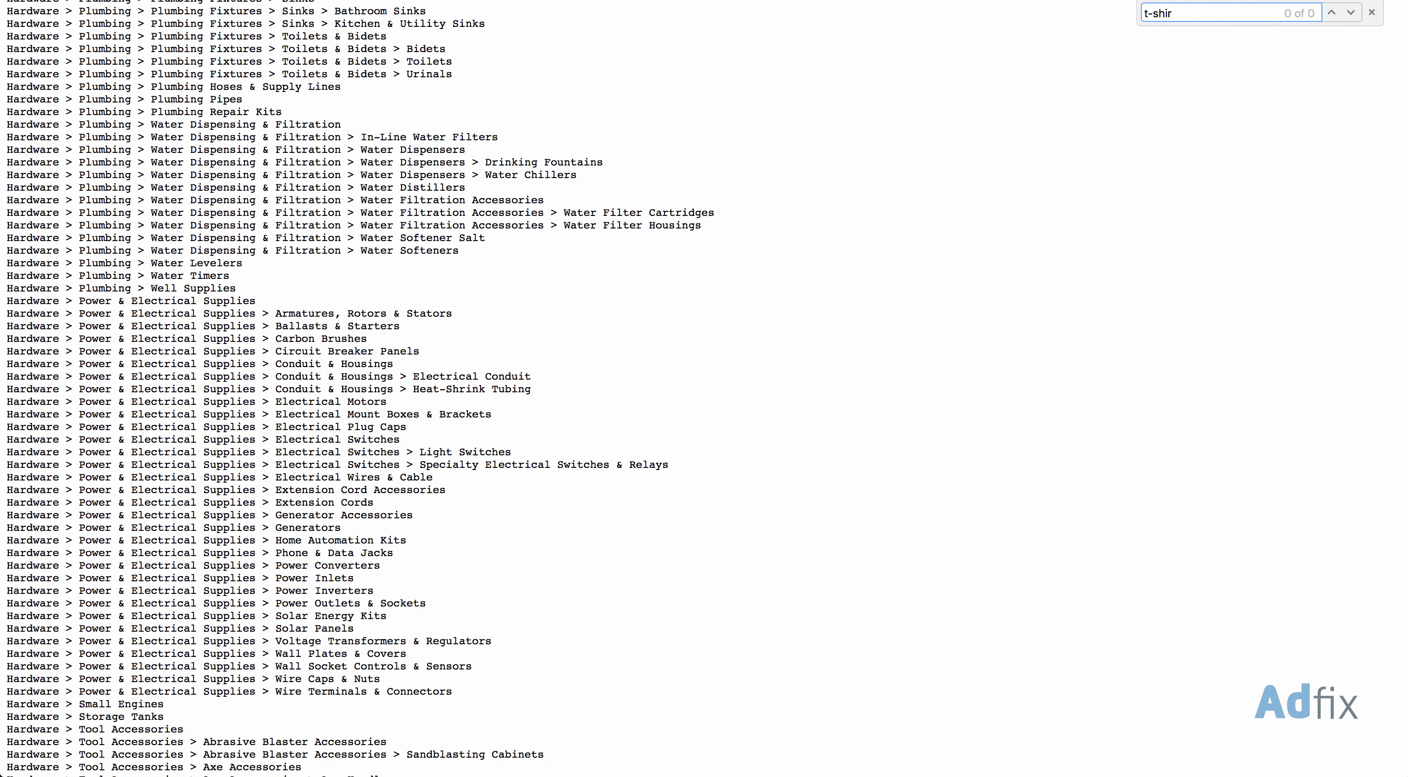
# Step: Search the taxonomy for "soccer" and copy the line "Apparel & Accessories > Clothing > Uniforms > Sports Uniforms > Soccer Uniforms"
pyautogui.press('super+f')
pyautogui.write('soccer')
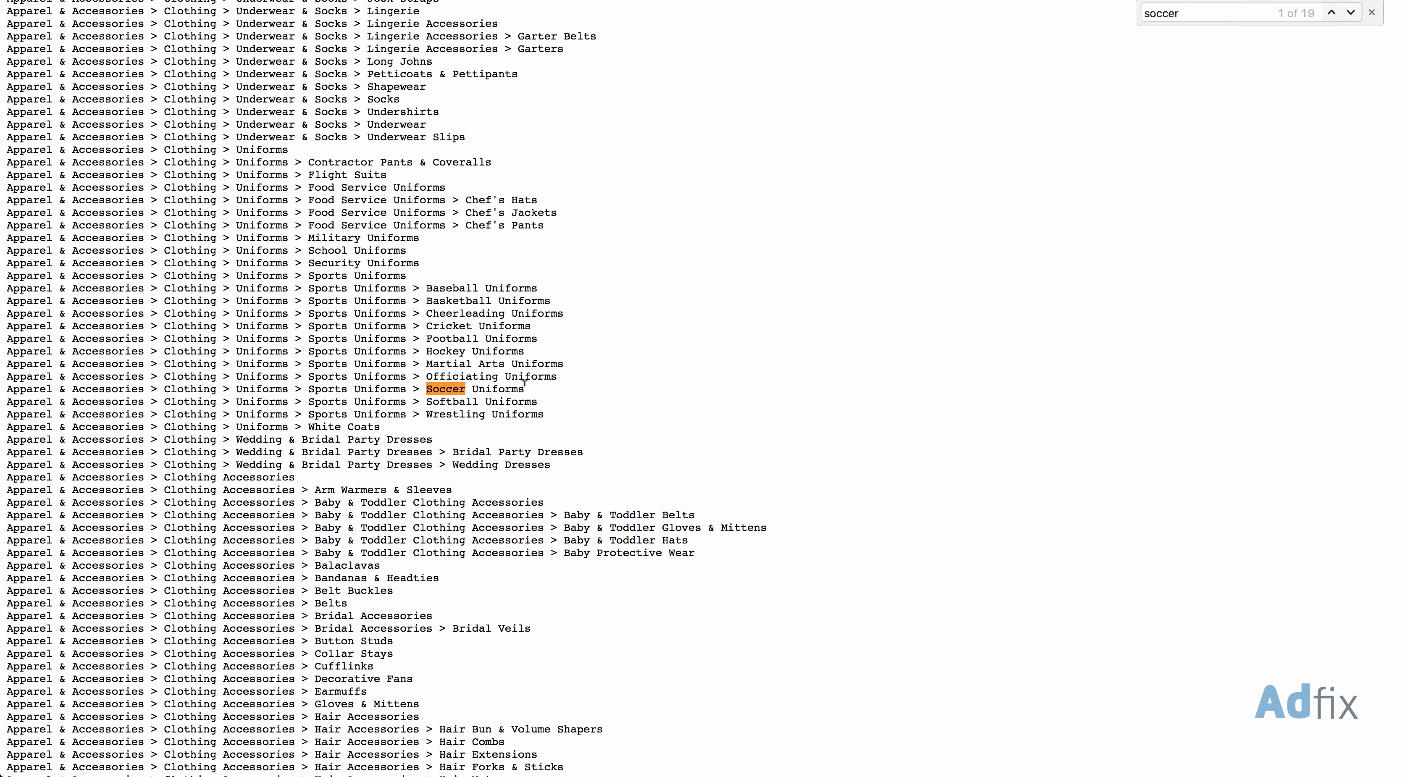
pyautogui.tripleClick(510, 386)
pyautogui.press('super+c')
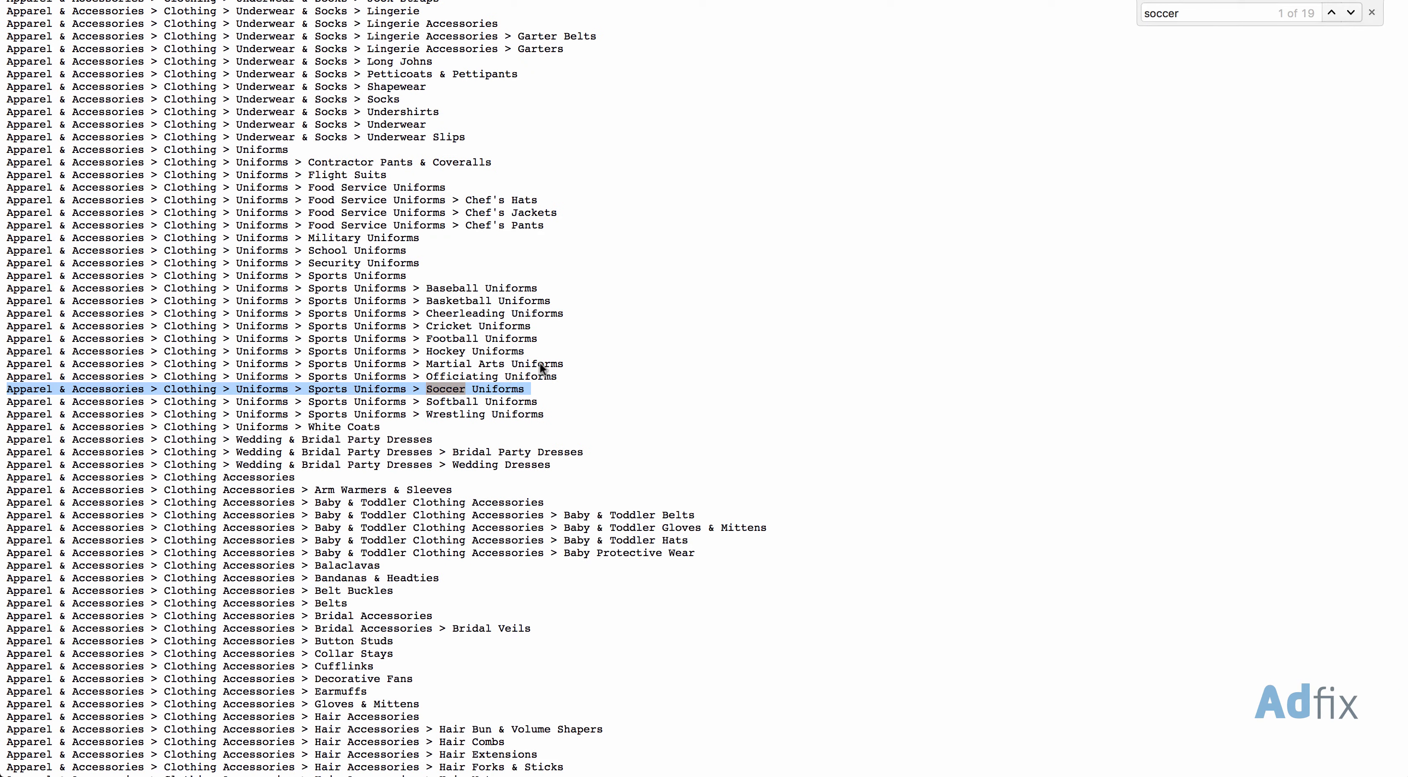
# Step: Map T-shirts, Shorts, Soccer Pants, Presentation Suits and Jerseys under Apparel to the copied Soccer Uniforms path in Magento
pyautogui.click(868, 0)
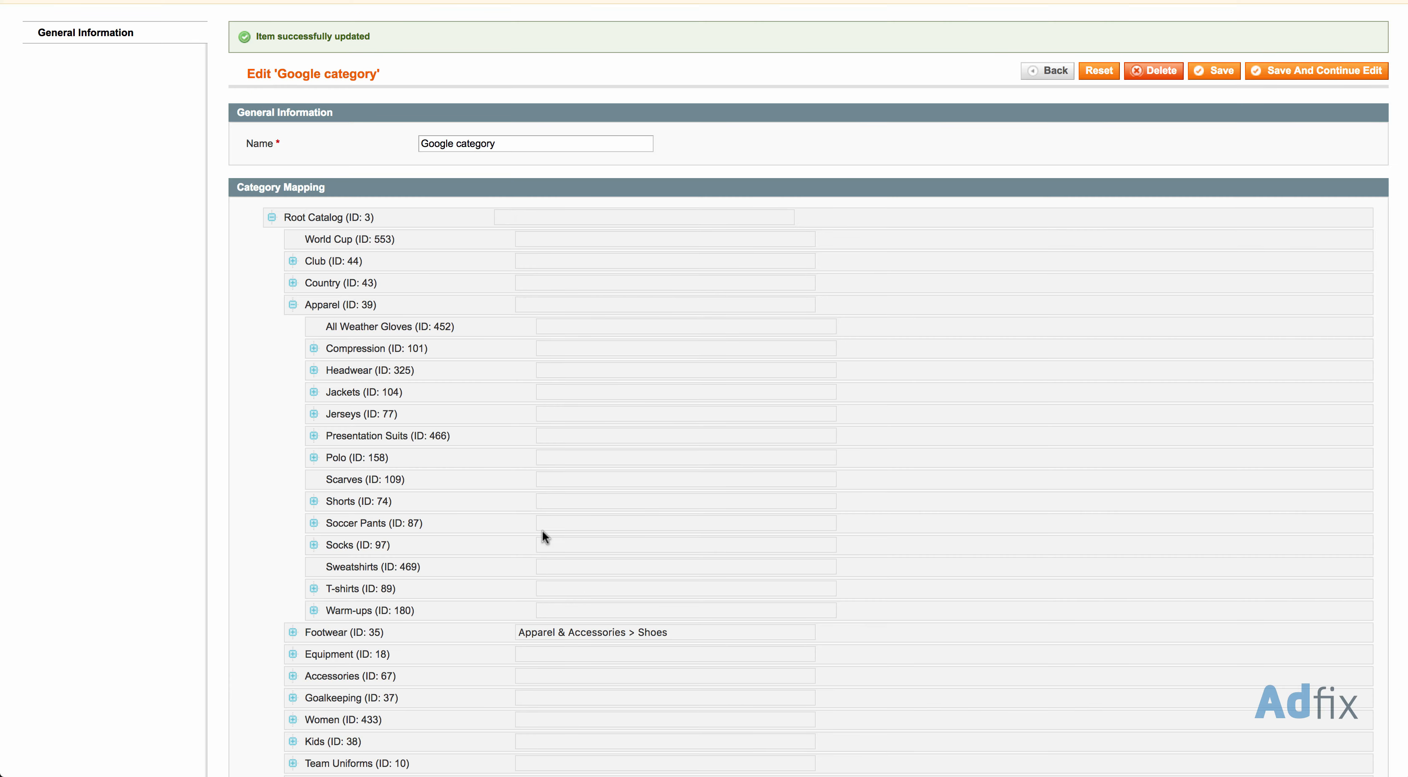
pyautogui.click(638, 584)
pyautogui.press('super+v')
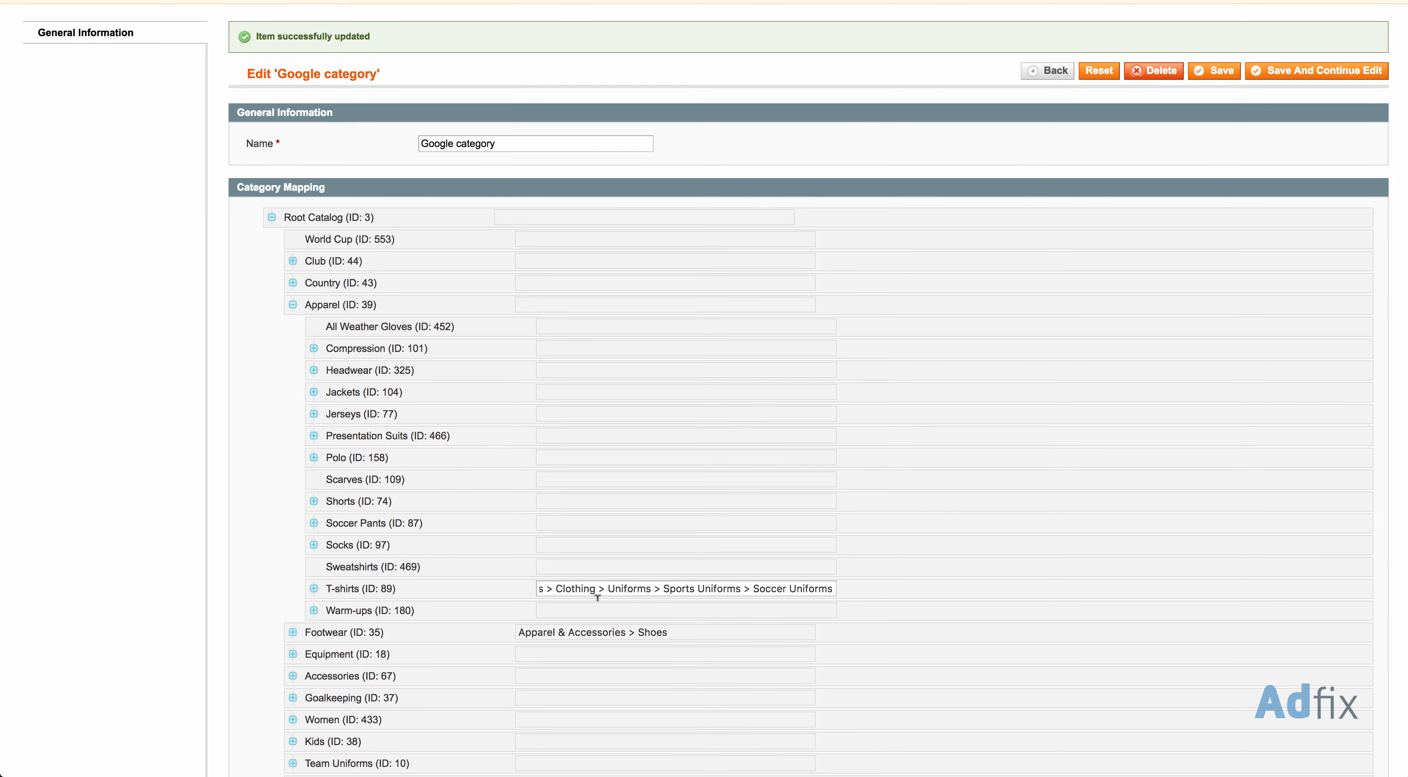
pyautogui.click(559, 501)
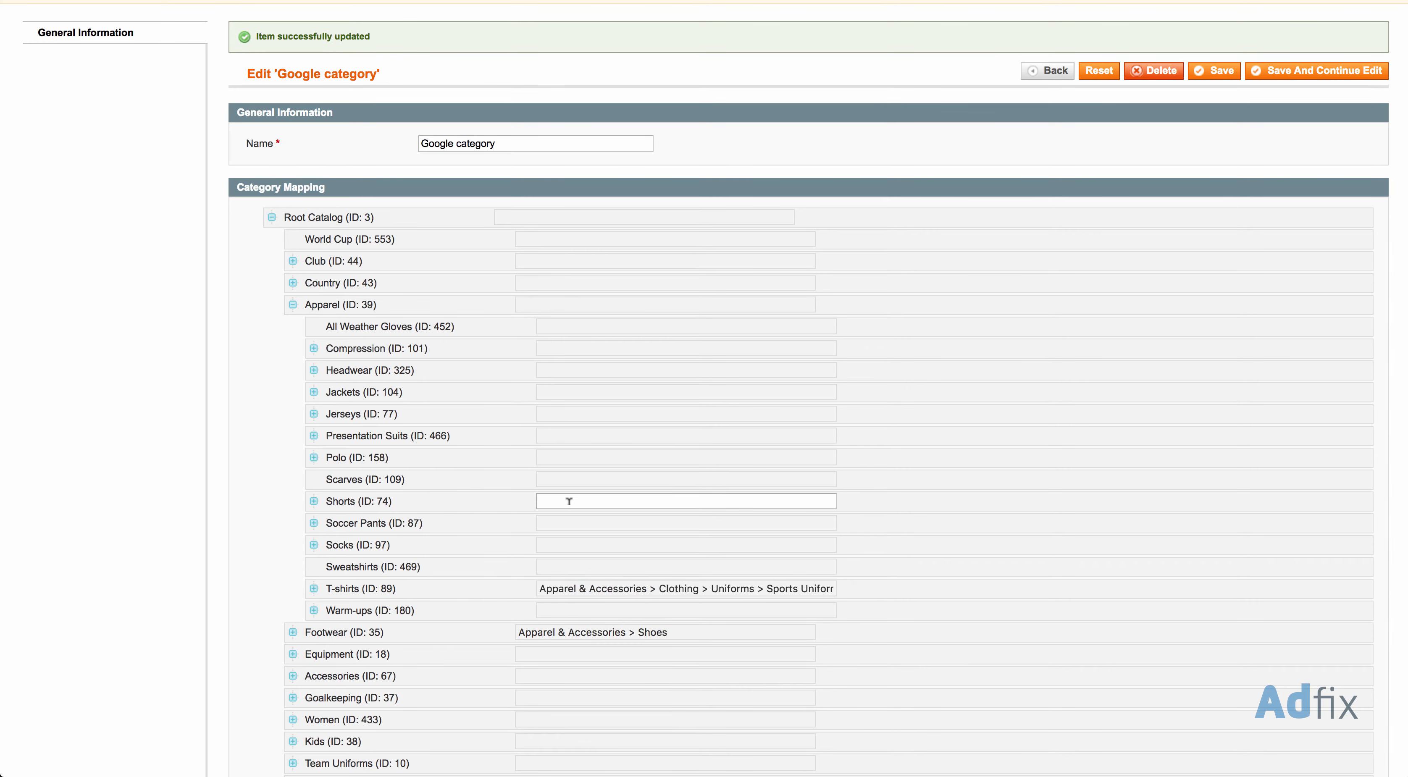
pyautogui.press('super+v')
pyautogui.click(572, 520)
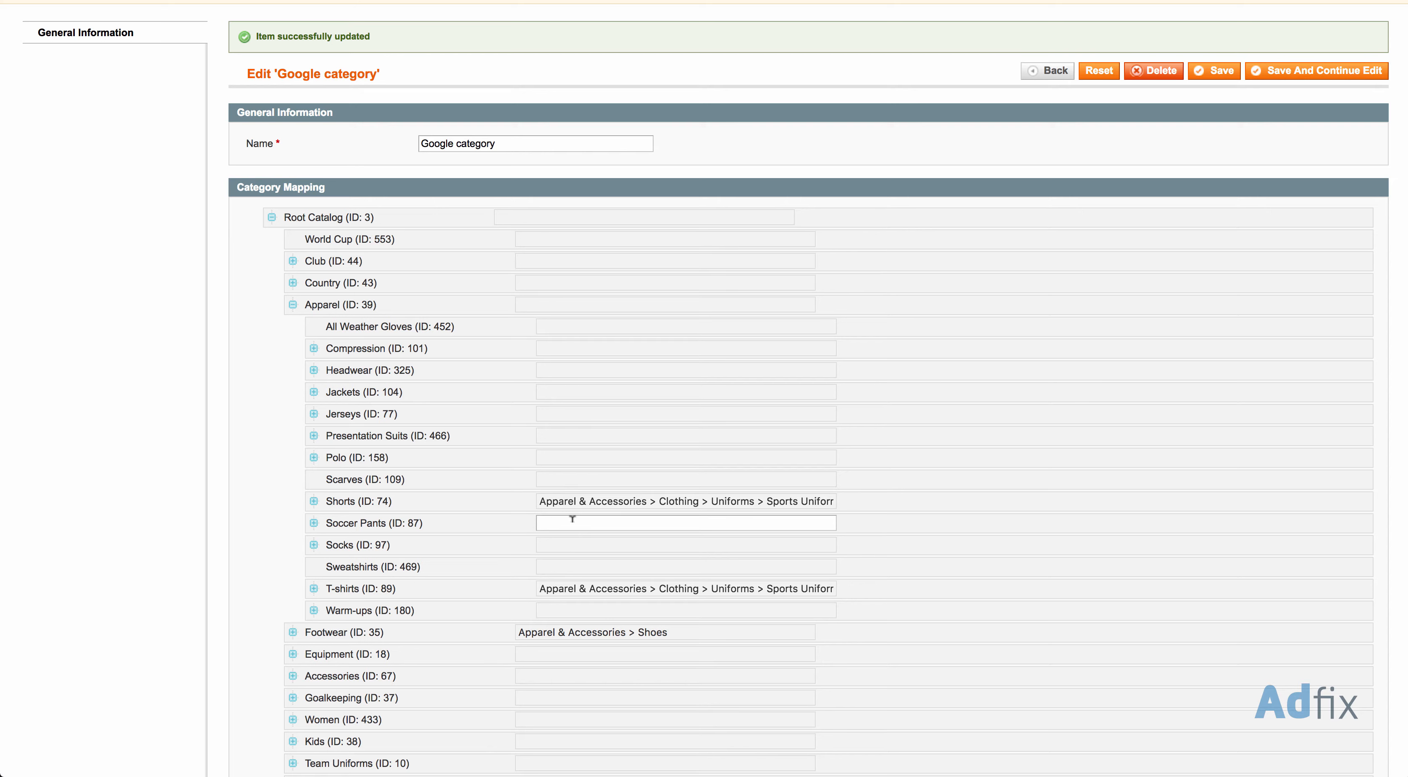
pyautogui.press('super+v')
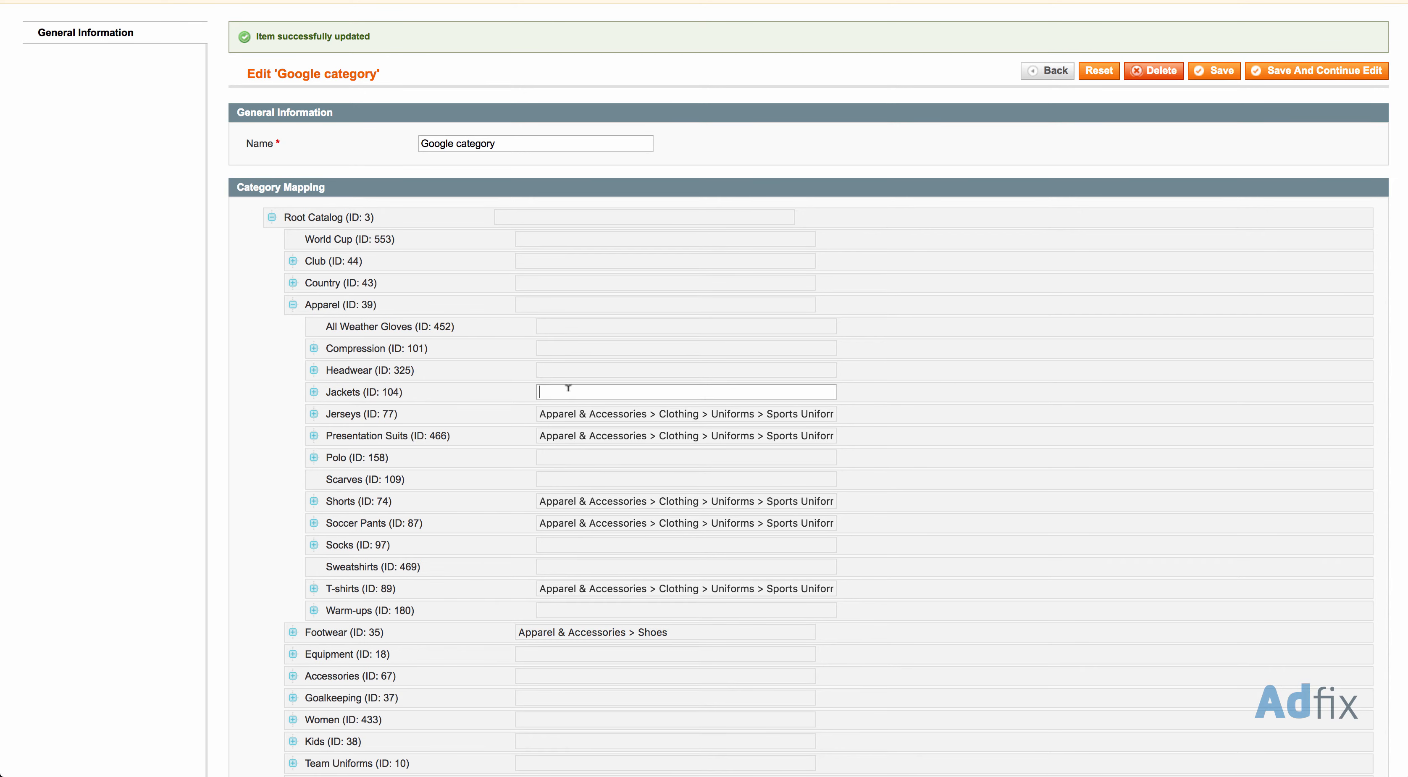
# Step: Map the parent Apparel category to the same Soccer Uniforms path and expand the Equipment category
pyautogui.click(546, 305)
pyautogui.press('super+v')
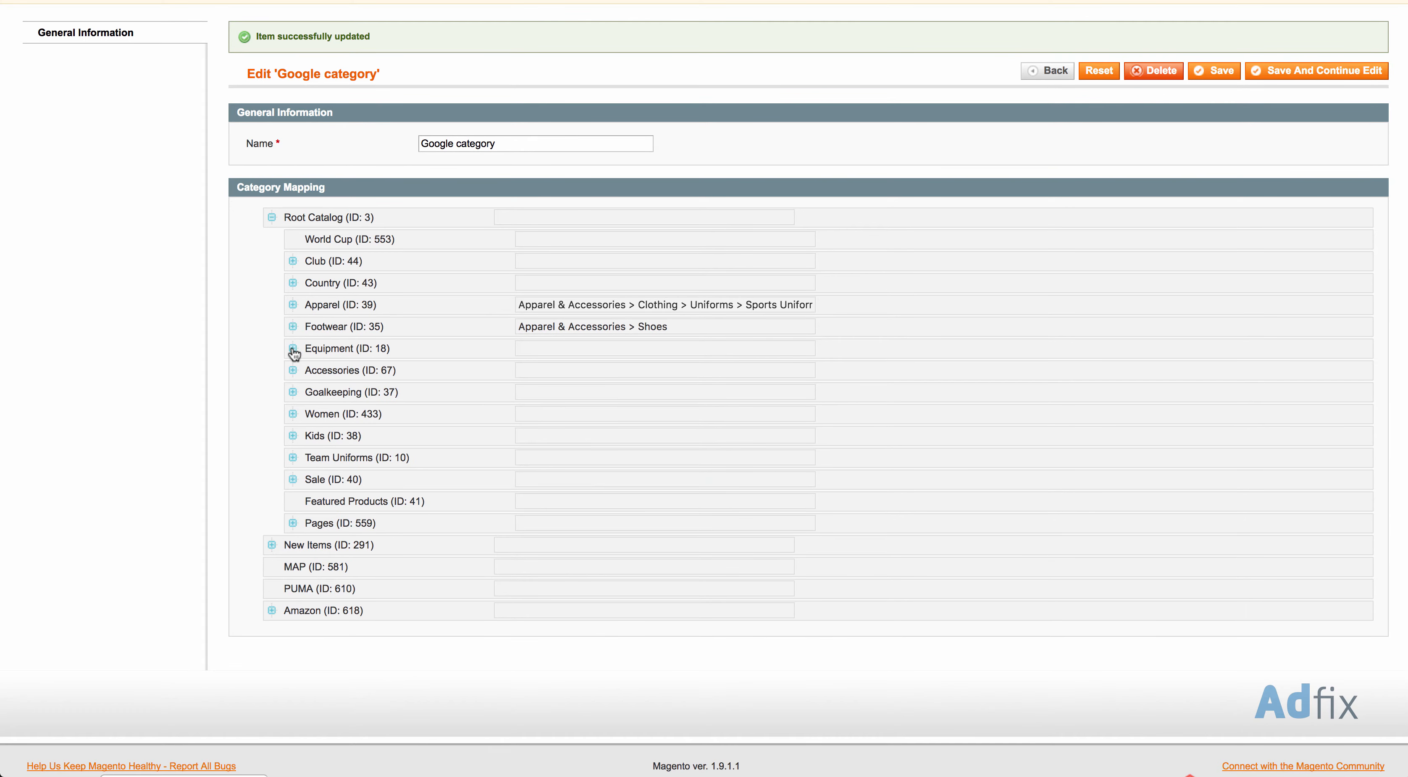
pyautogui.click(294, 350)
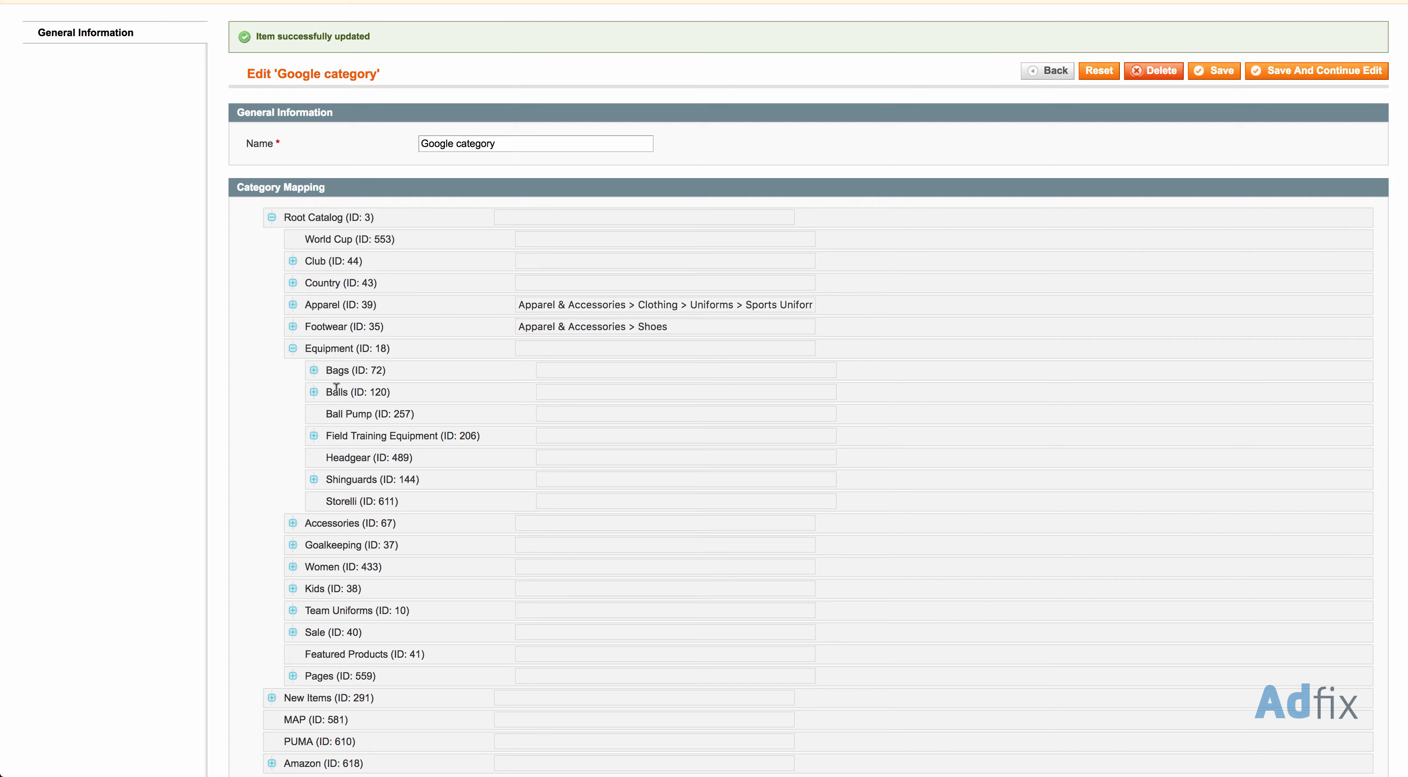
# Step: Copy "Sporting Goods > Athletics > Soccer > Soccer Balls" from the taxonomy list and map Balls under Equipment to it
pyautogui.hotkey('ctrl', 'Tab')
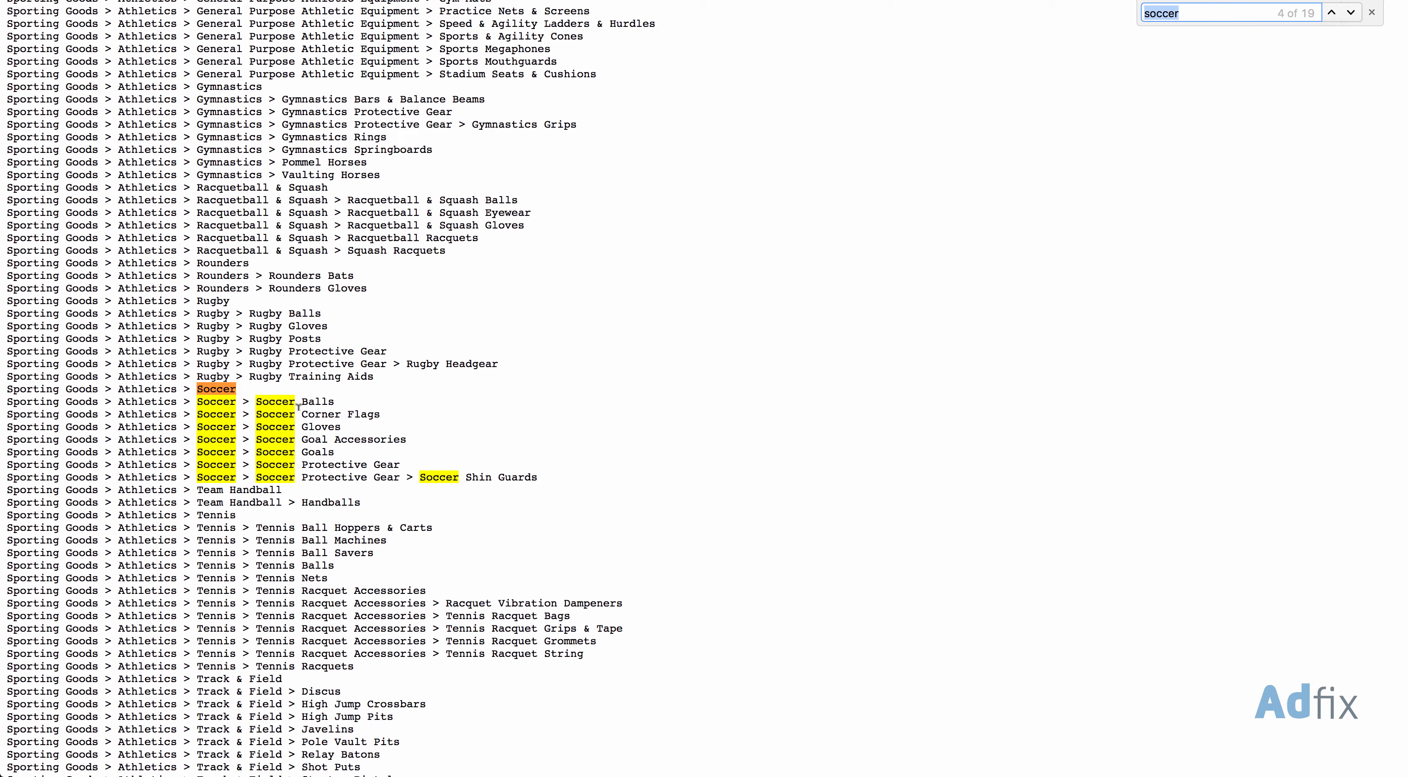
pyautogui.tripleClick(340, 397)
pyautogui.hotkey('ctrl', 'c')
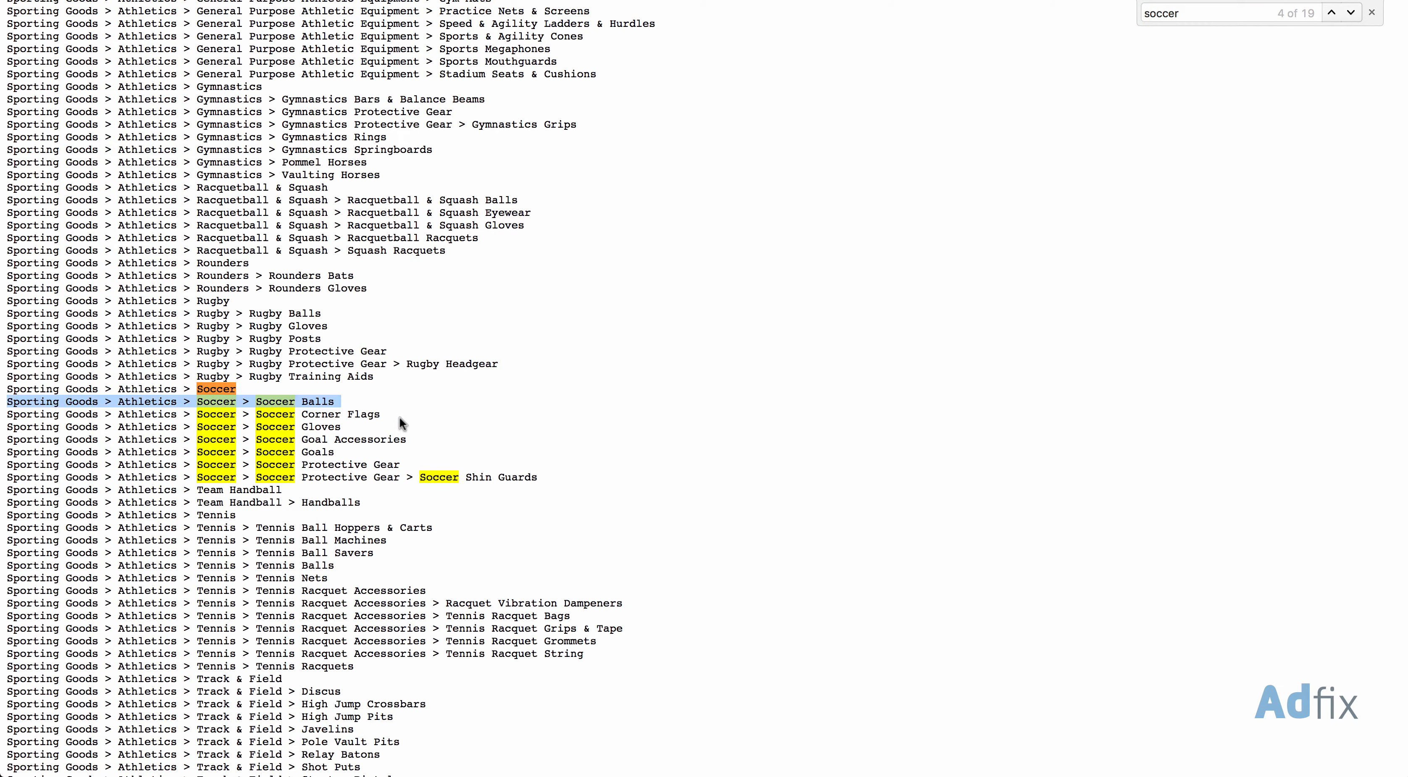
pyautogui.hotkey('ctrl', 'shift', 'Tab')
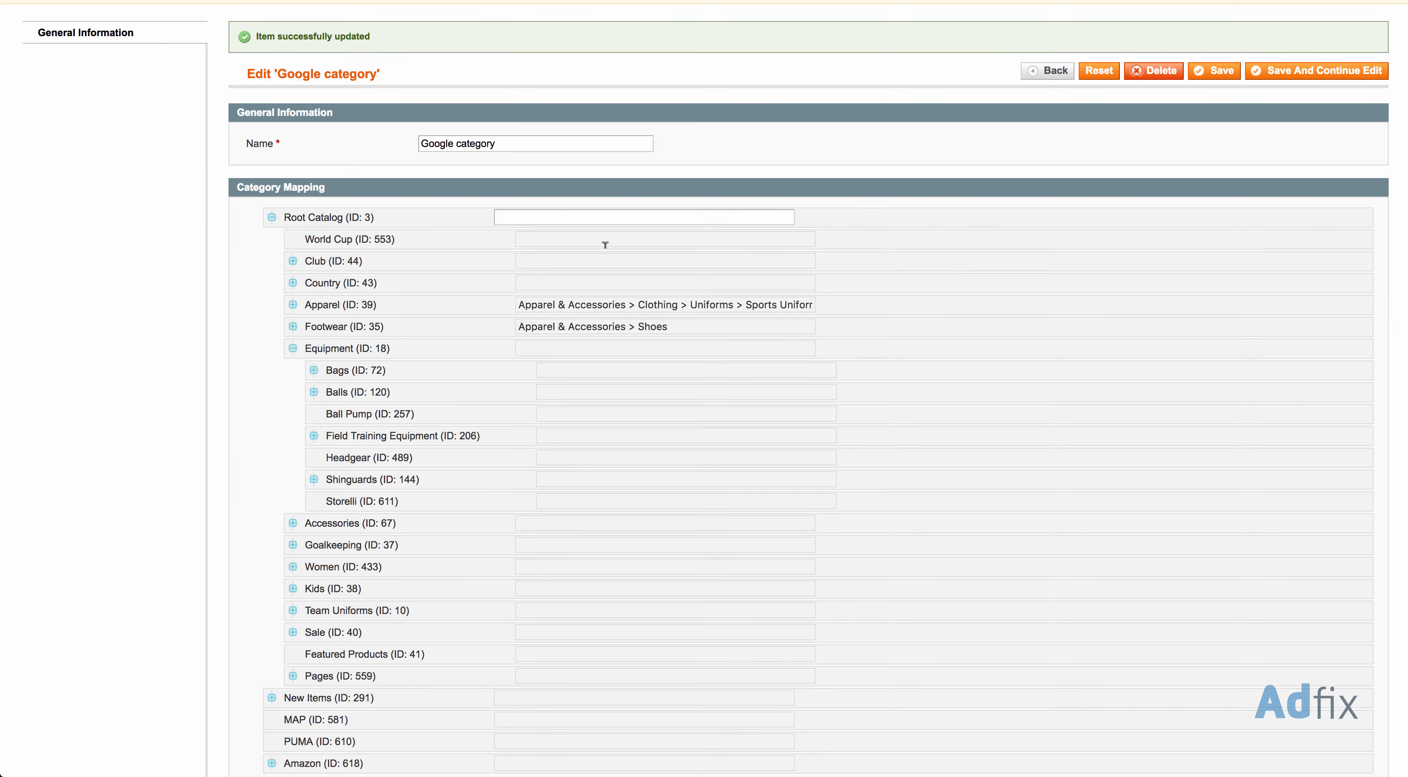
pyautogui.click(542, 390)
pyautogui.hotkey('ctrl', 'v')
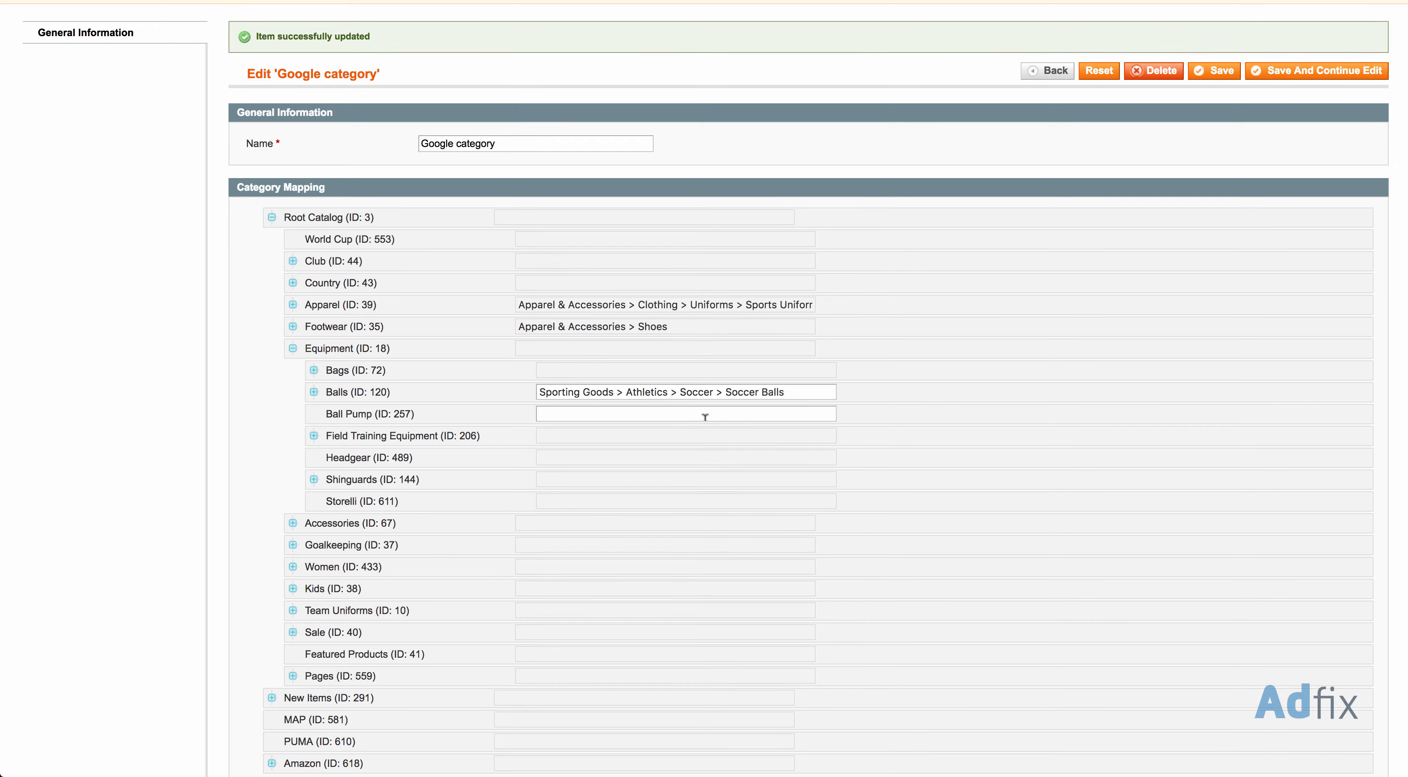
pyautogui.click(521, 403)
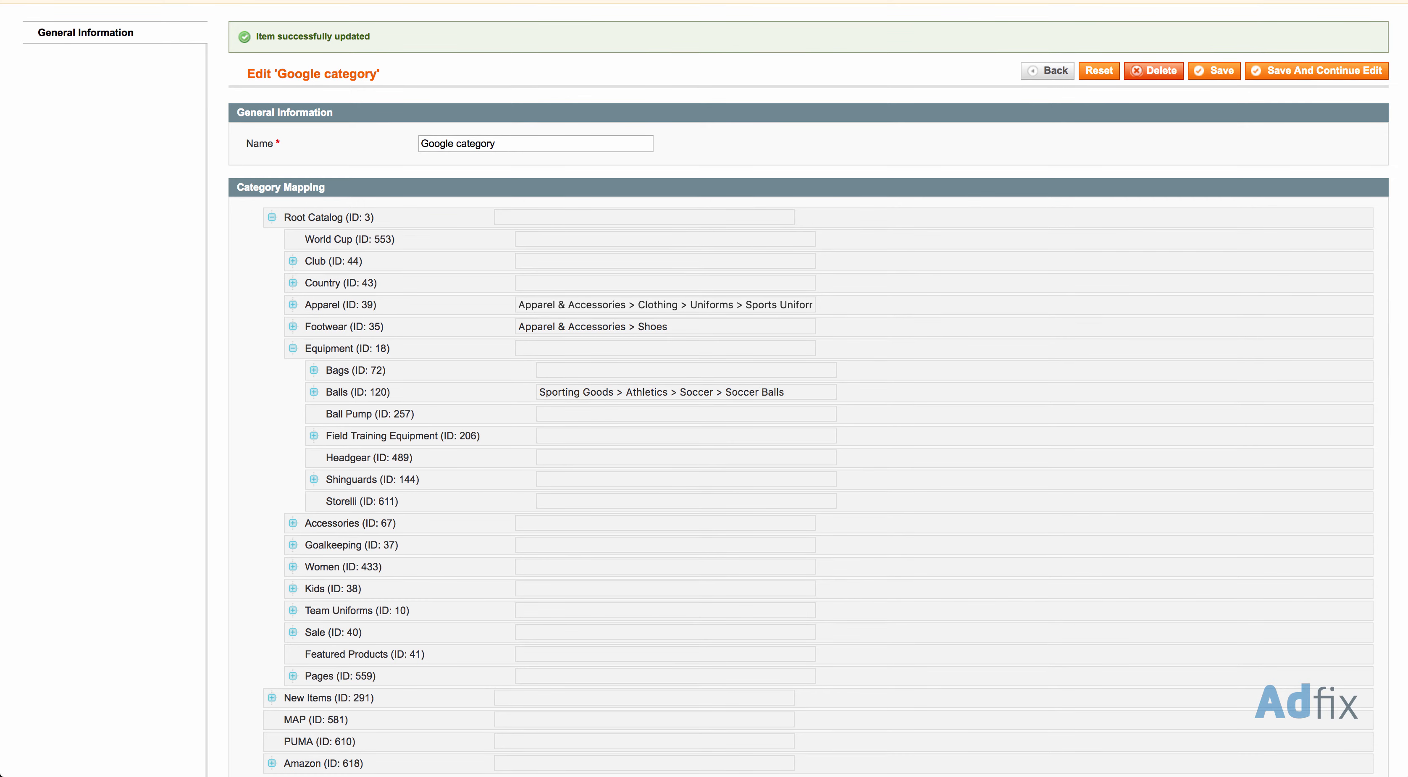
# Step: Copy the line "Sporting Goods > Athletics > Soccer" from the Google product taxonomy list
pyautogui.hotkey('ctrl', 'Tab')
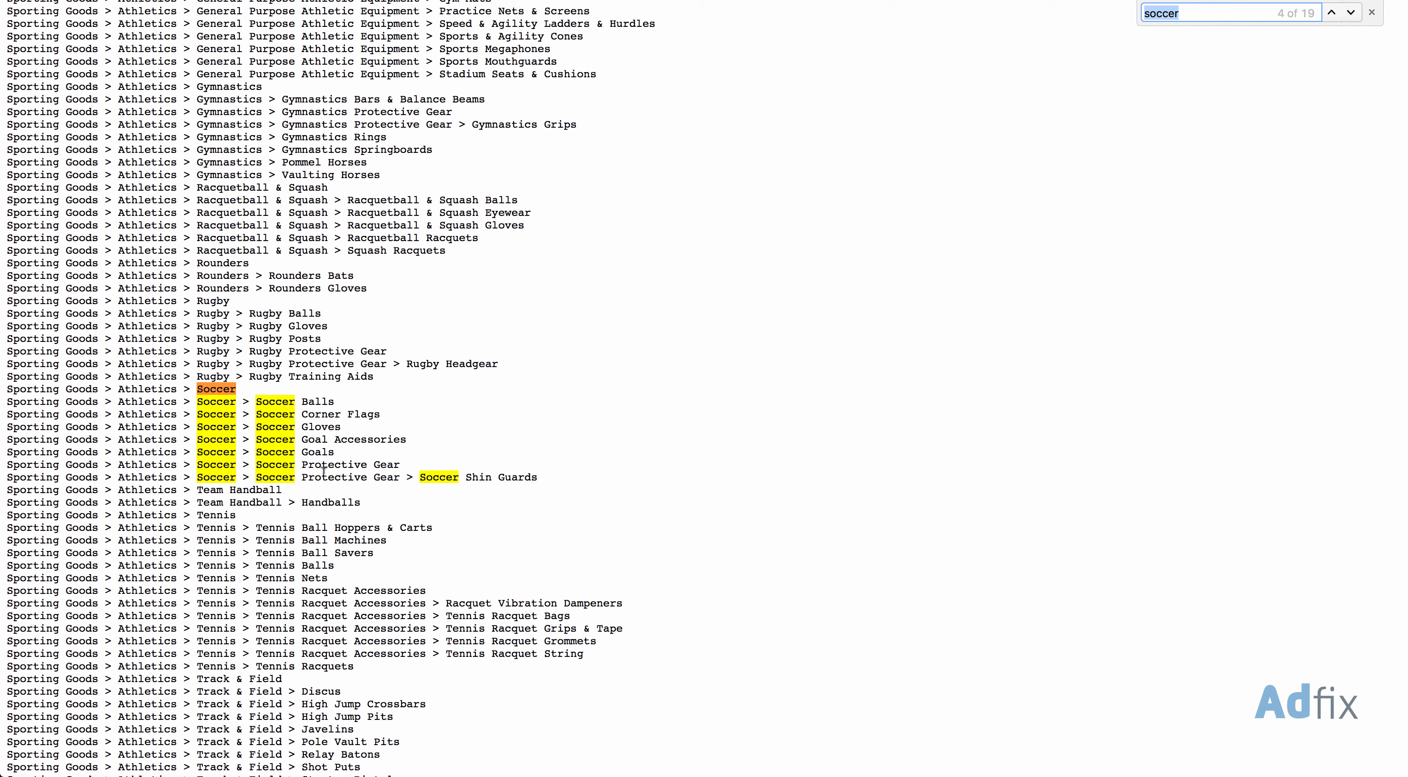
pyautogui.click(242, 390)
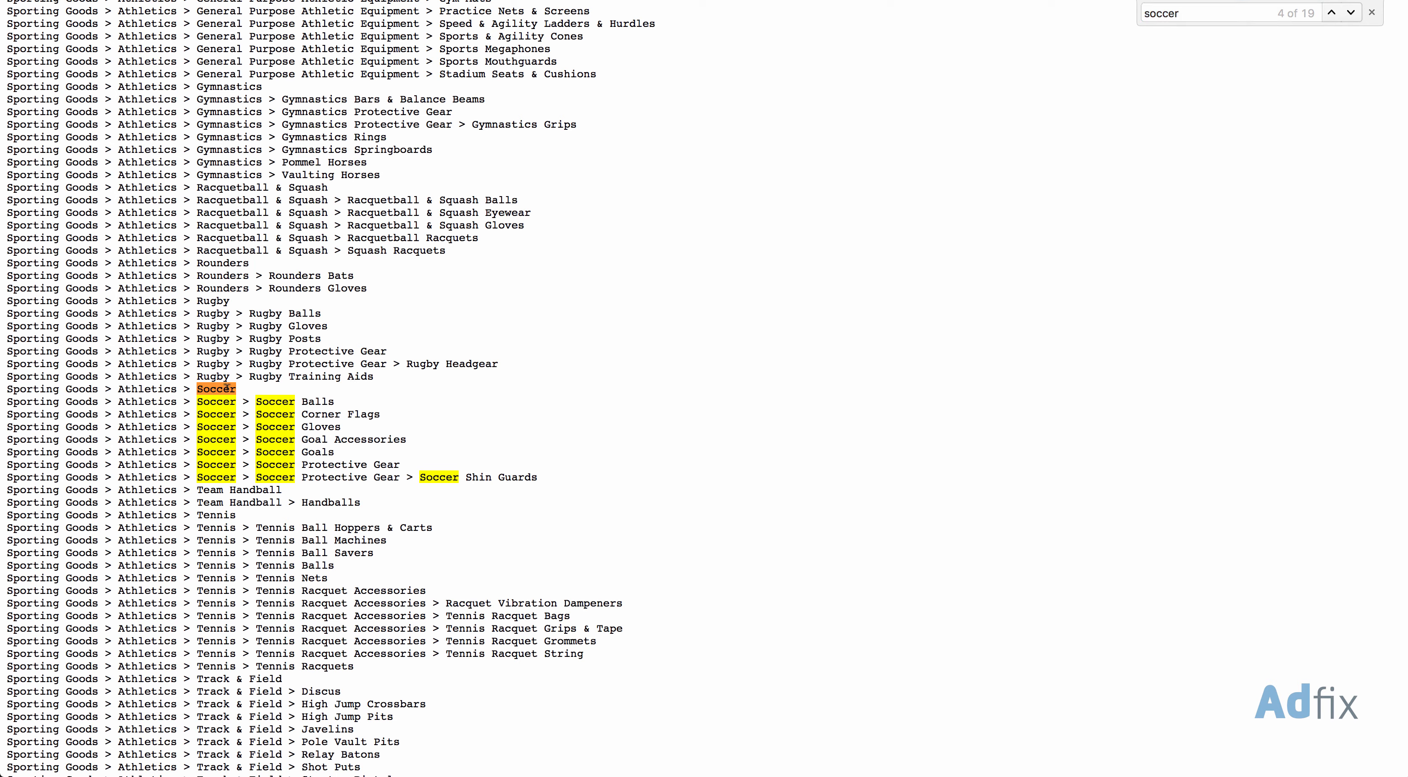
pyautogui.tripleClick(227, 388)
pyautogui.press('super+c')
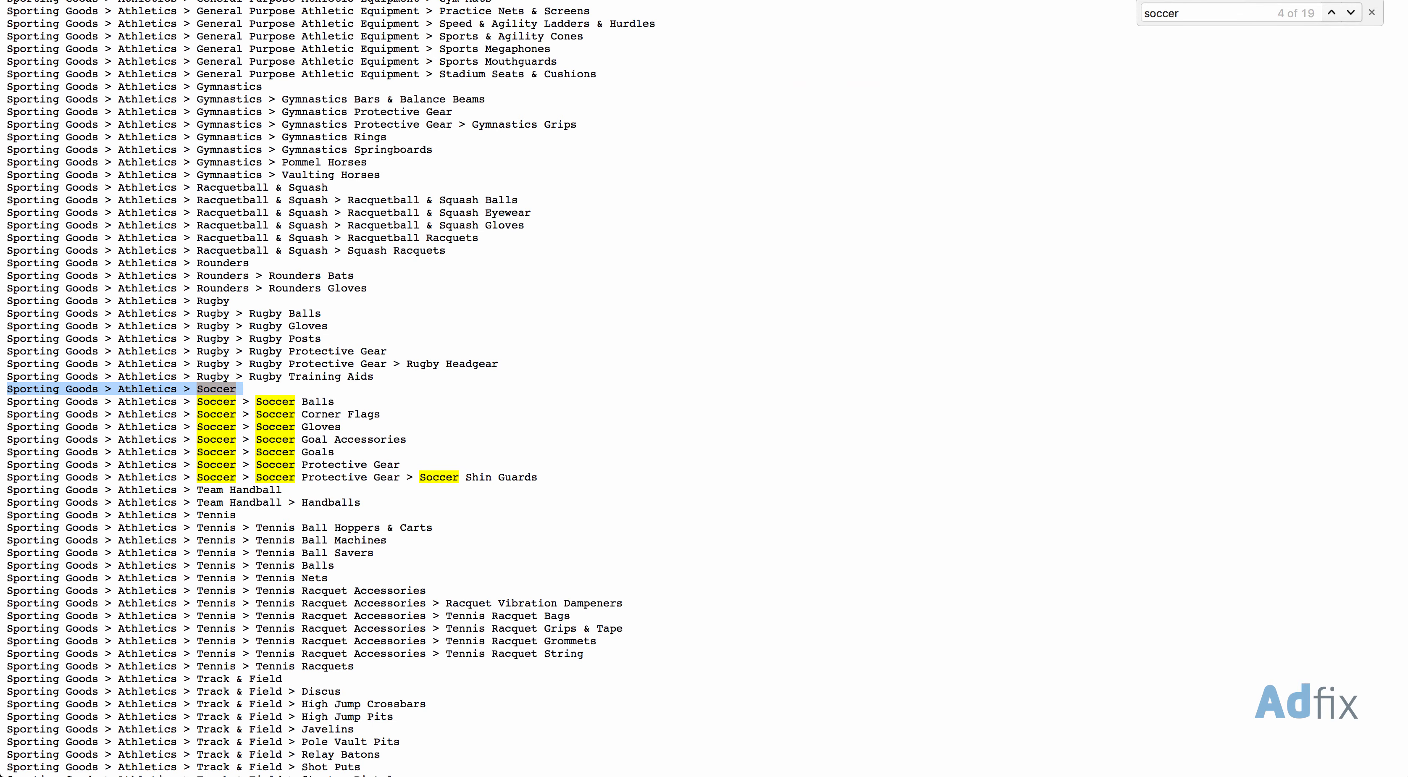
# Step: Map Bags, Ball Pump and Field Training Equipment under Equipment to the copied Soccer path in Magento
pyautogui.hotkey('ctrl', 'Tab')
pyautogui.press('super+v')
pyautogui.click(554, 416)
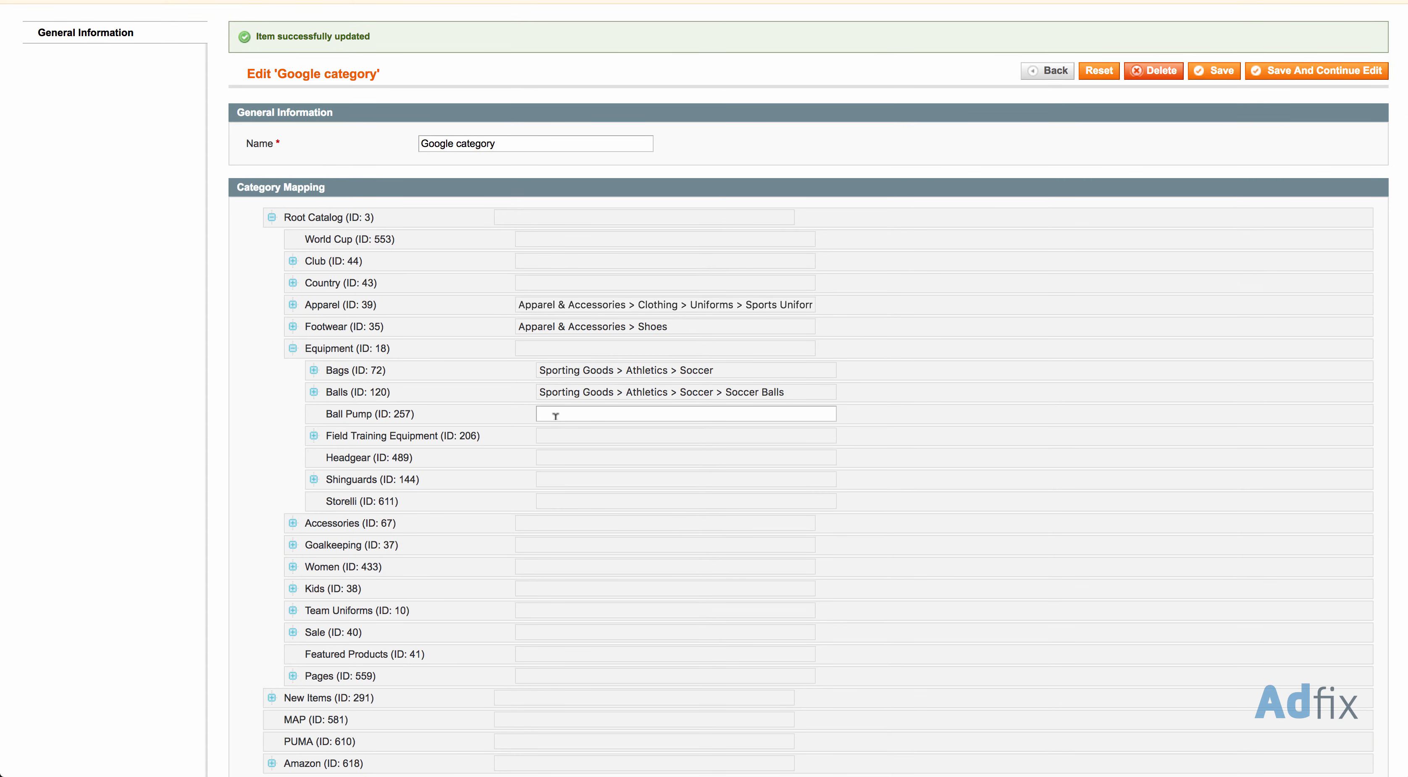
pyautogui.press('super+v')
pyautogui.click(555, 436)
pyautogui.press('super+v')
# Step: Map Headgear to "Sporting Goods > Athletics > Soccer" and Shinguards to the taxonomy's Soccer Shin Guards path under Soccer Protective Gear
pyautogui.click(553, 455)
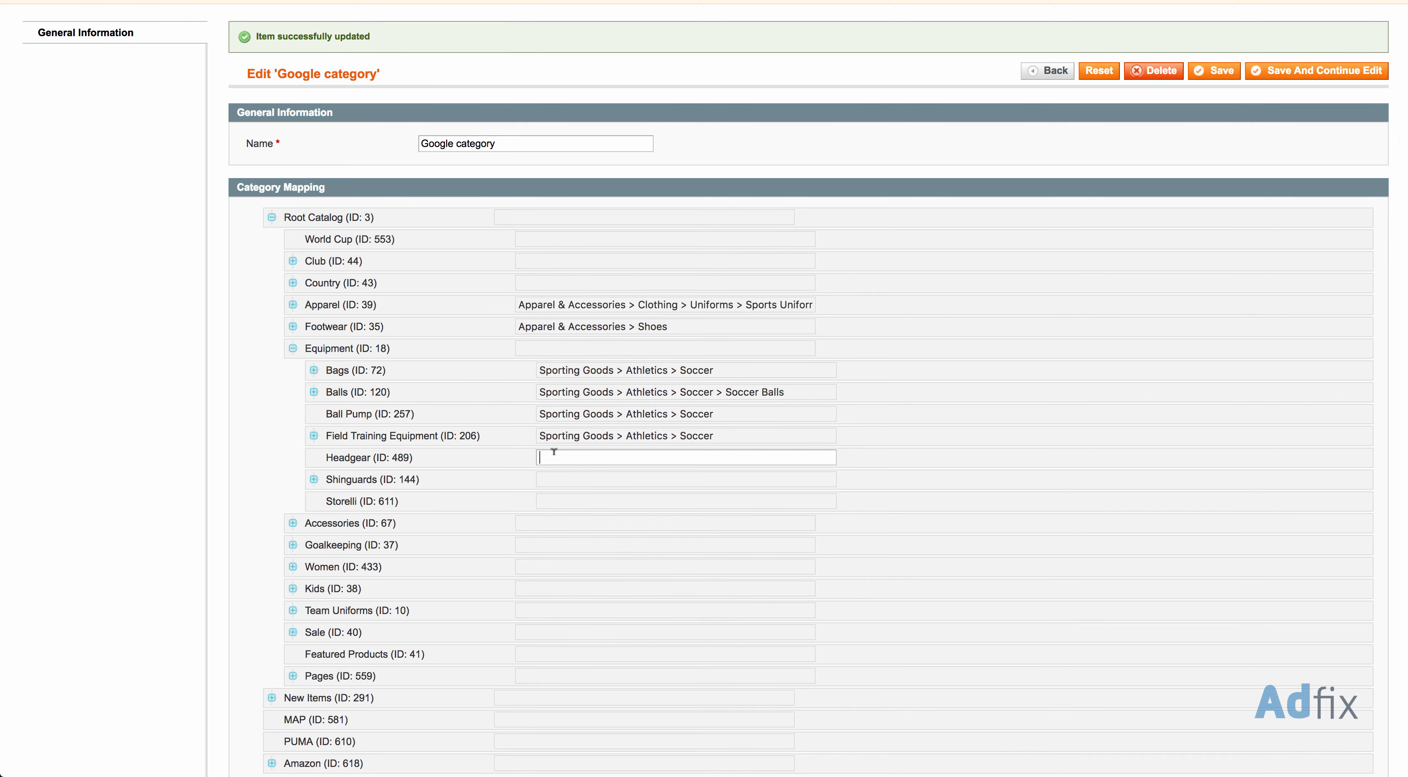
pyautogui.click(735, 1)
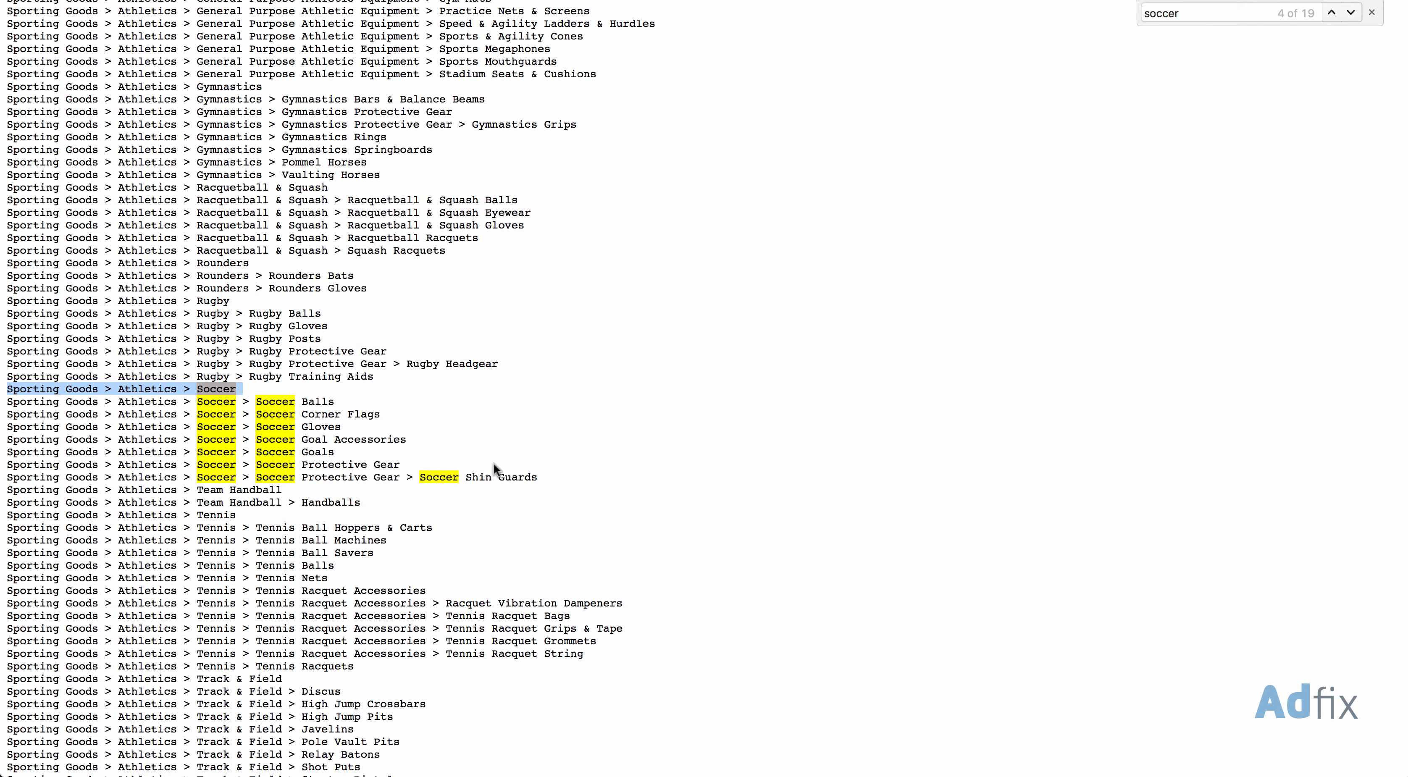
pyautogui.click(853, 1)
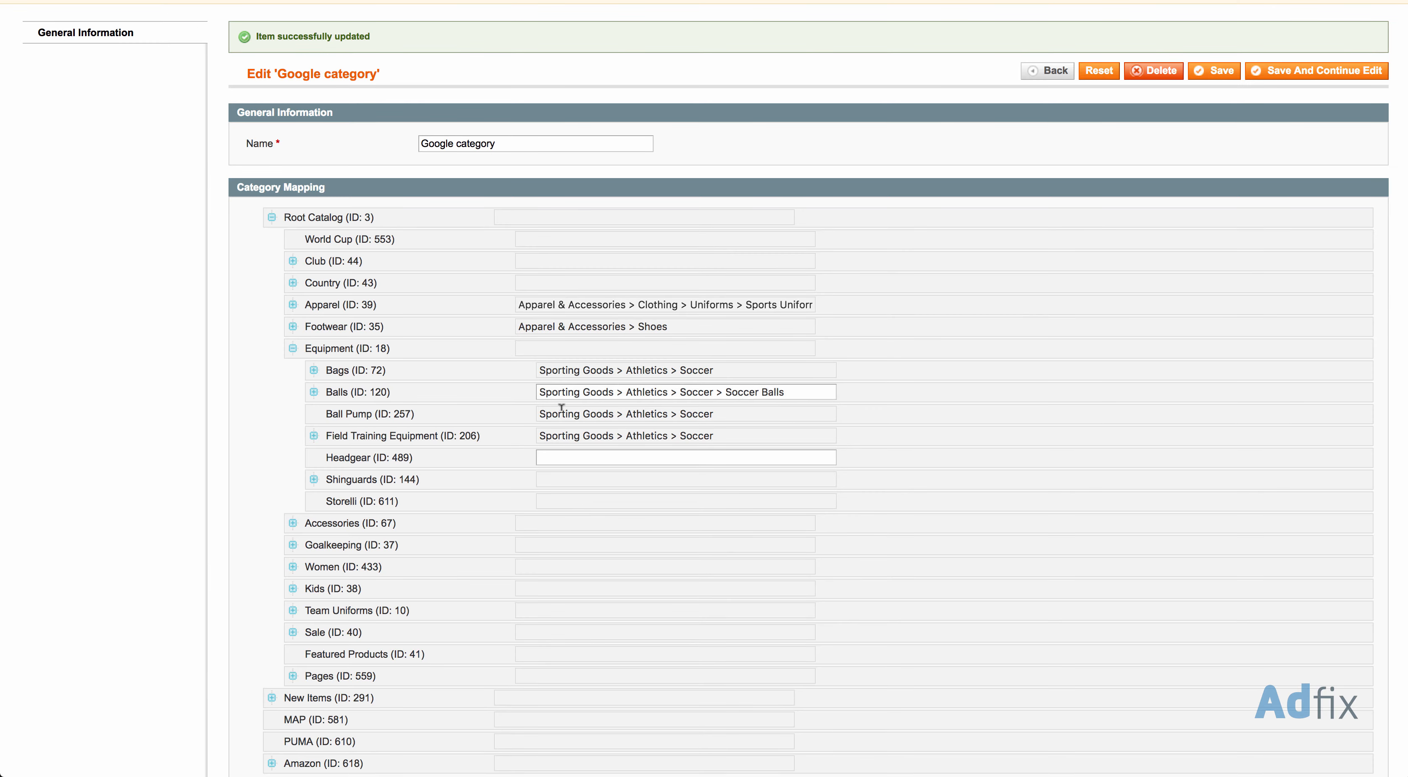
pyautogui.hotkey('ctrl', 'v')
pyautogui.click(293, 348)
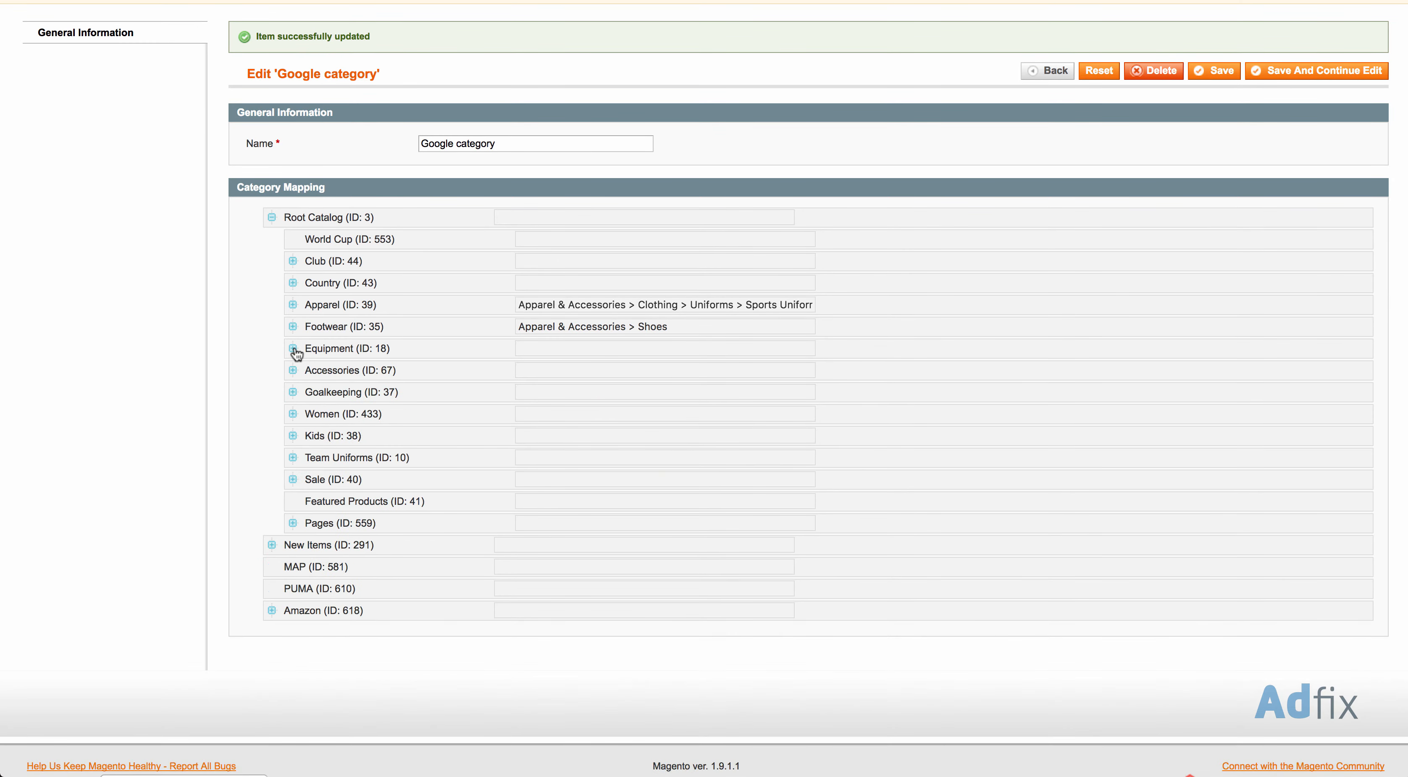
pyautogui.click(292, 348)
# Step: Copy the path "Sporting Goods > Athletics > Soccer" from Bags and map the parent Equipment category to it
pyautogui.click(535, 349)
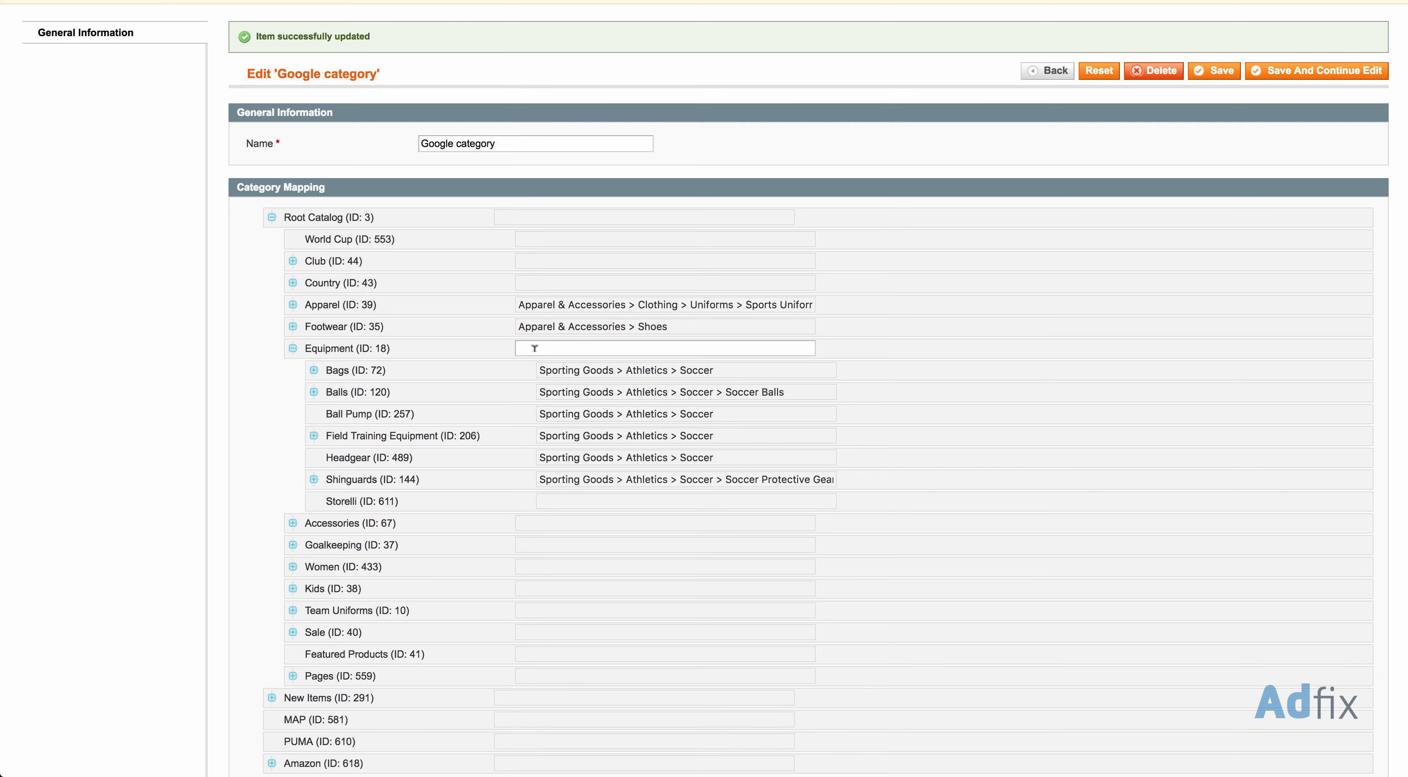
pyautogui.click(577, 370)
pyautogui.tripleClick(576, 370)
pyautogui.press('super+c')
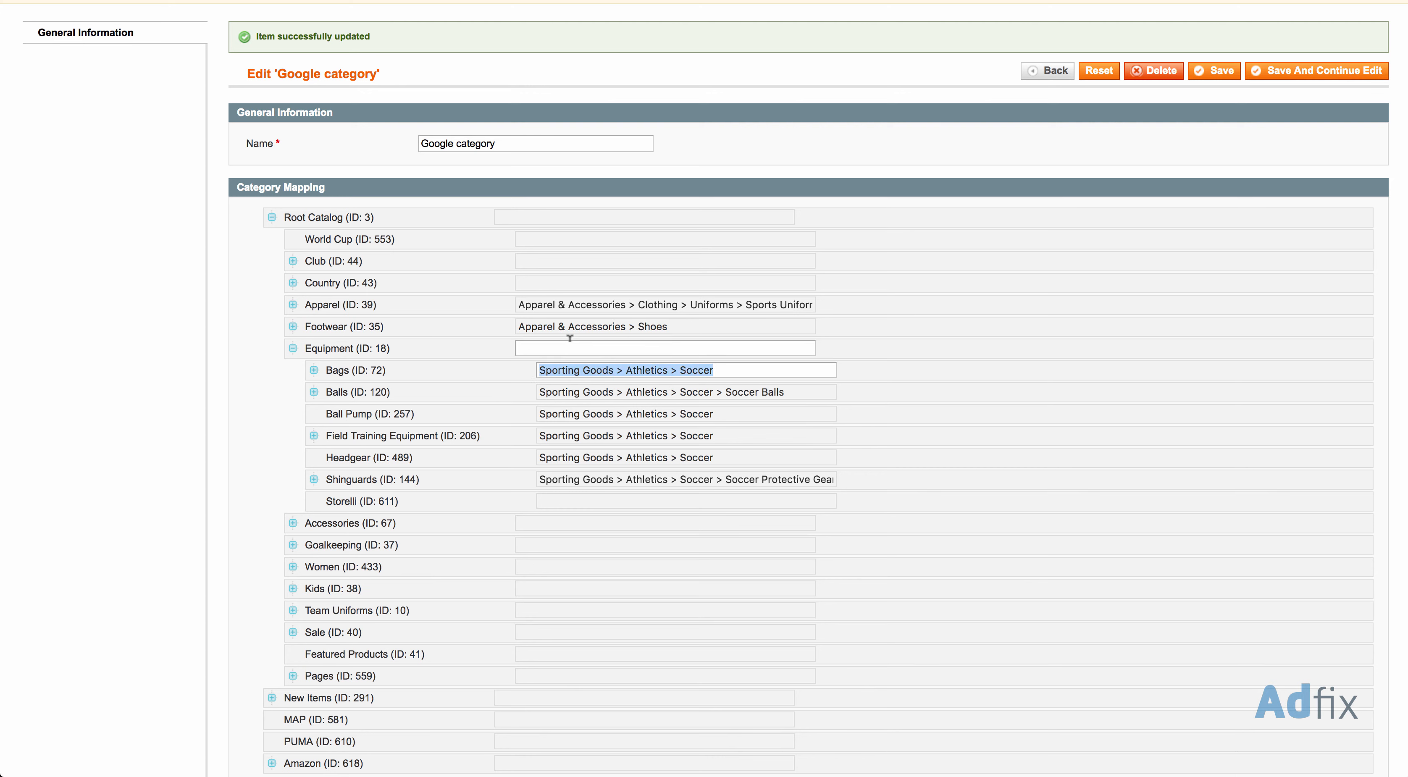
pyautogui.click(569, 346)
pyautogui.press('super+v')
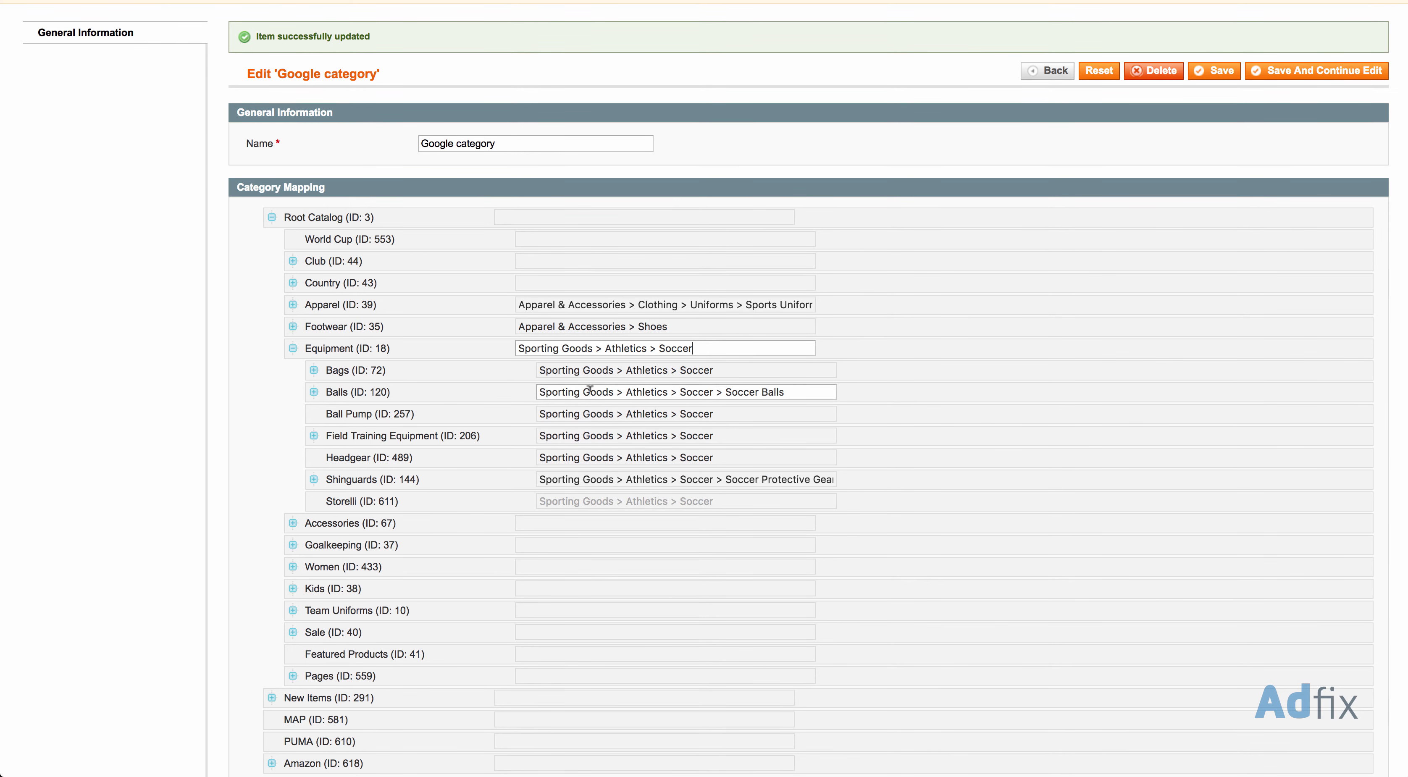
# Step: Collapse Equipment and map the Accessories category (ID: 67) to "Sporting Goods > Athletics > Soccer"
pyautogui.click(293, 348)
pyautogui.click(292, 371)
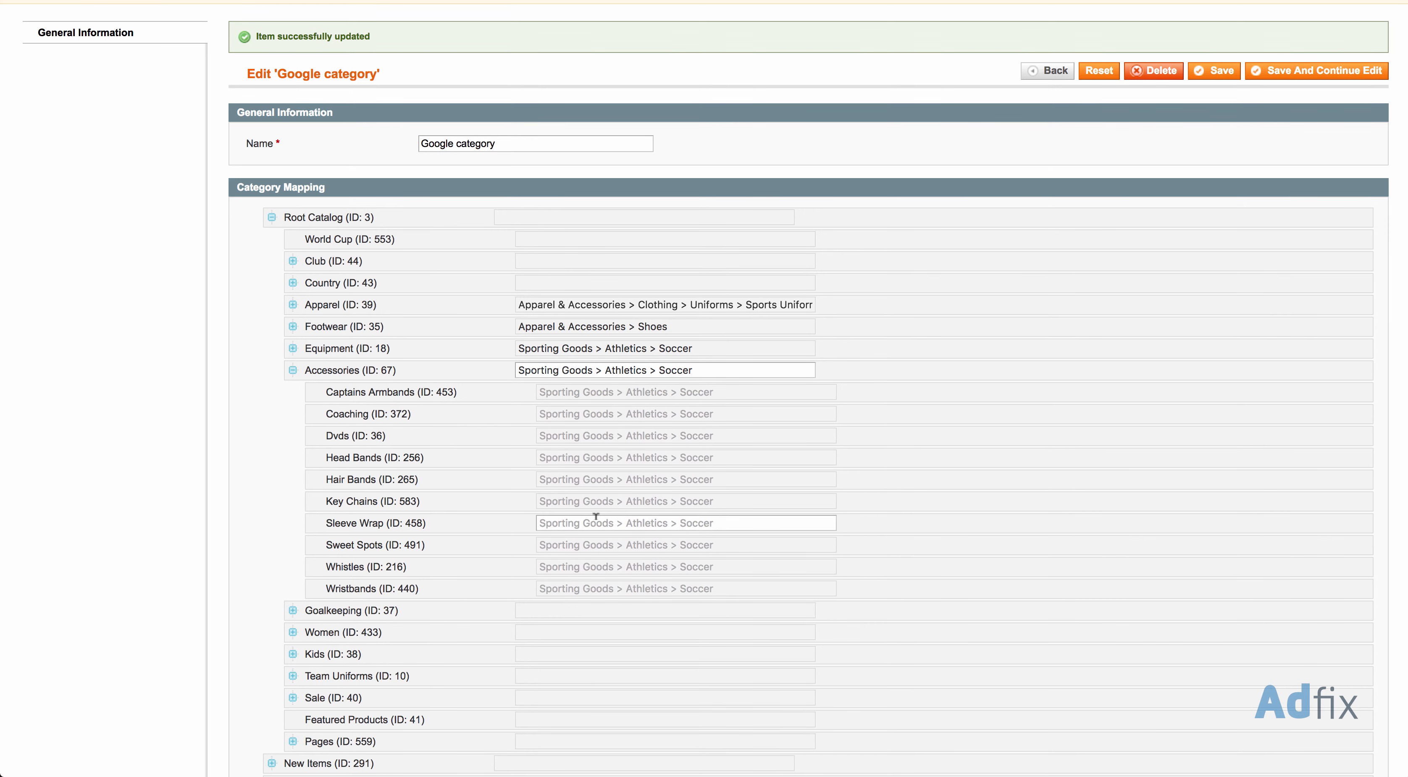
pyautogui.click(293, 371)
# Step: Map Goalkeeping to "Sporting Goods > Athletics > Soccer > Soccer Goals" and its Gloves subcategory to "Sporting Goods > Athletics > Soccer > Soccer Gloves"
pyautogui.click(293, 392)
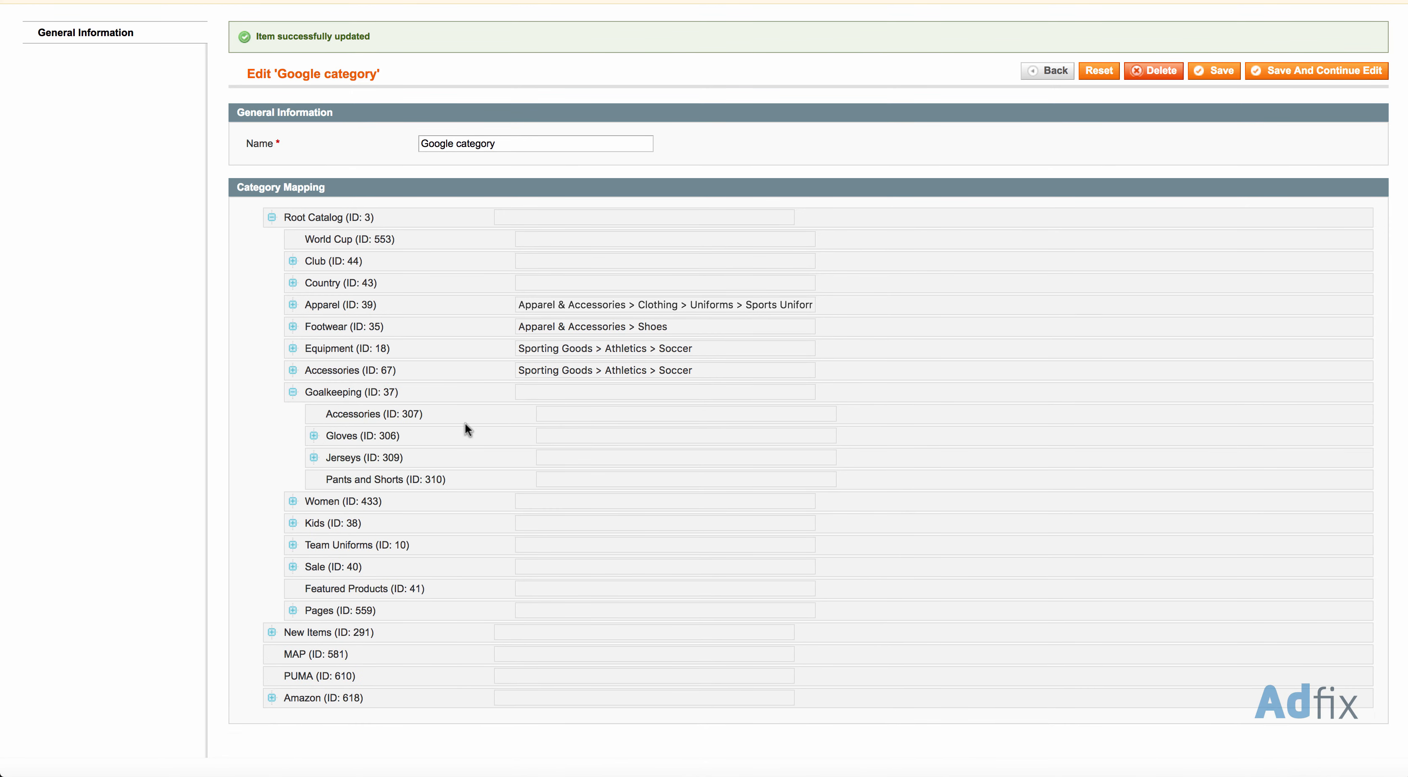
pyautogui.click(562, 390)
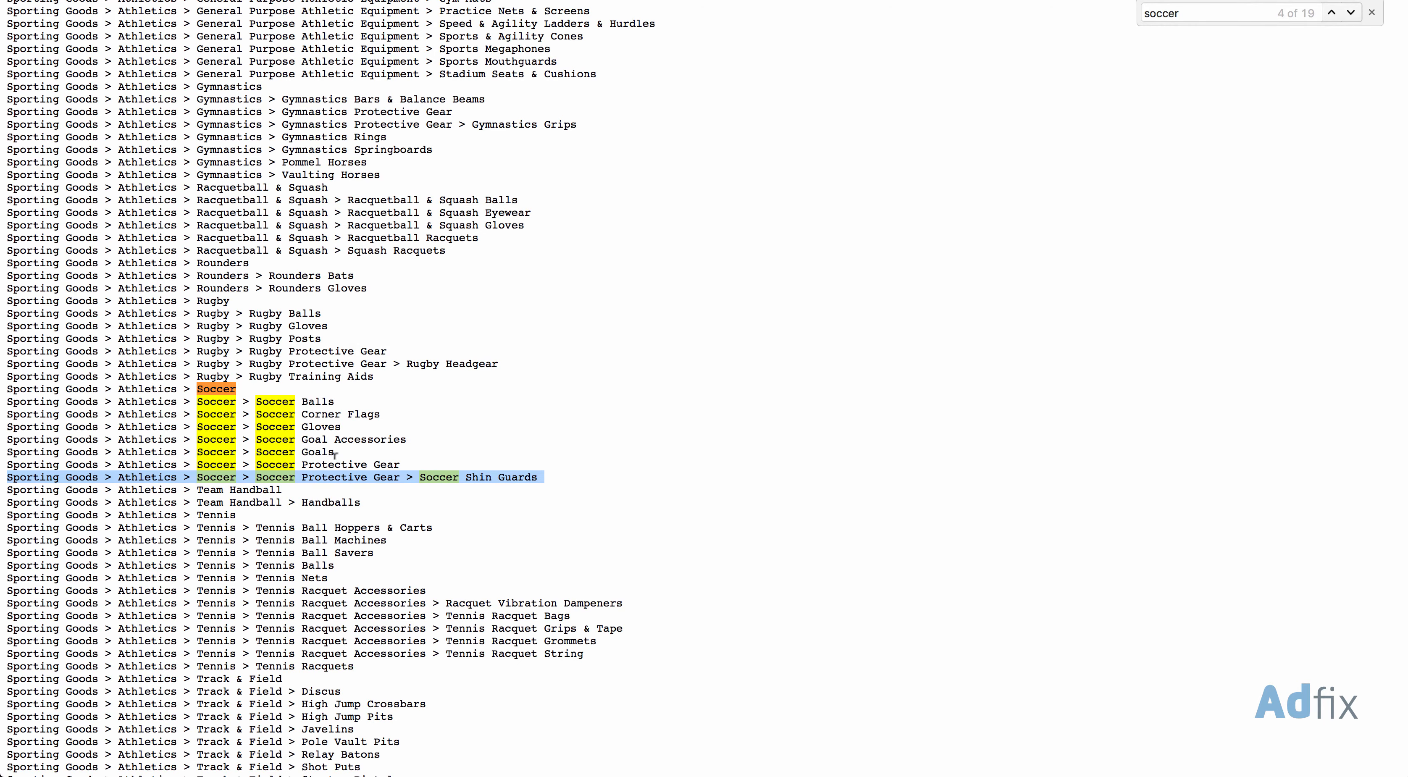
pyautogui.tripleClick(326, 451)
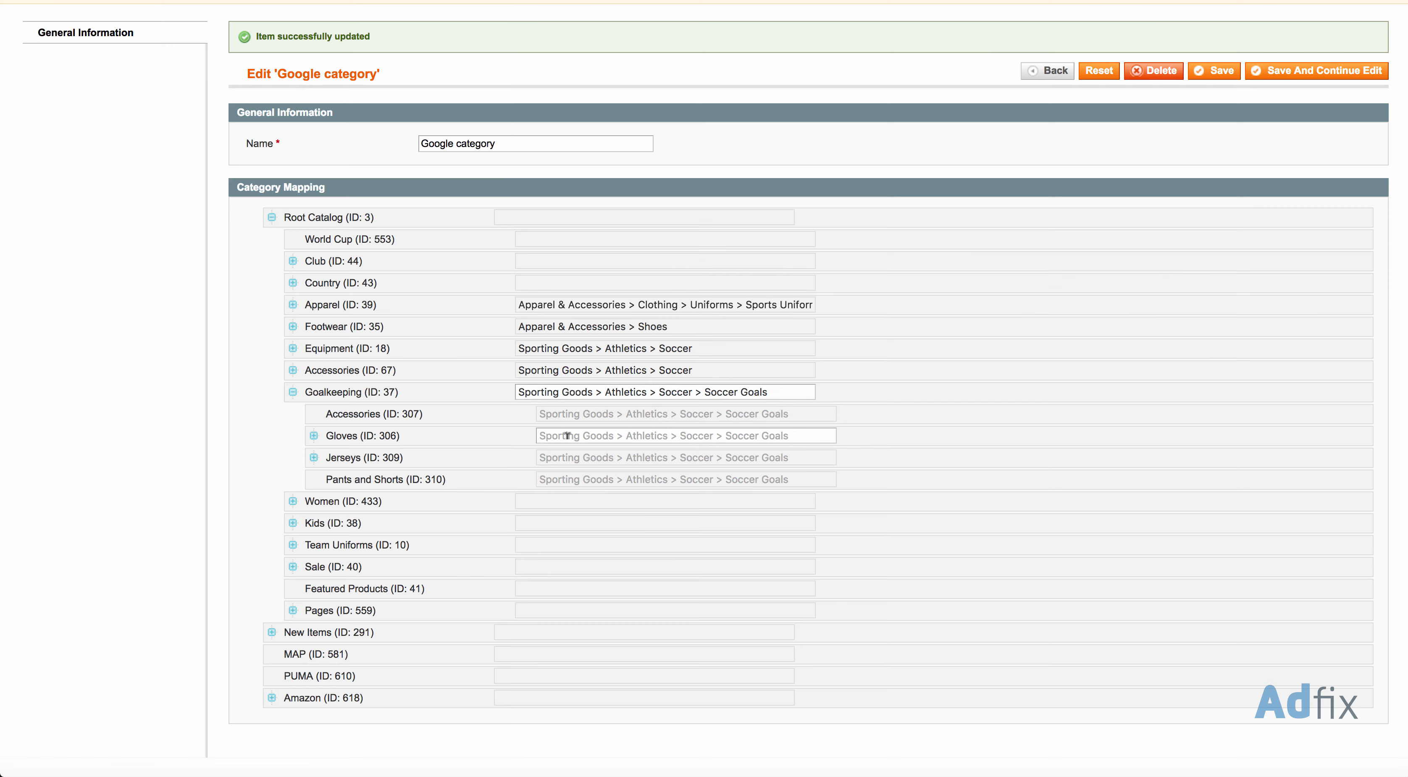
pyautogui.click(584, 458)
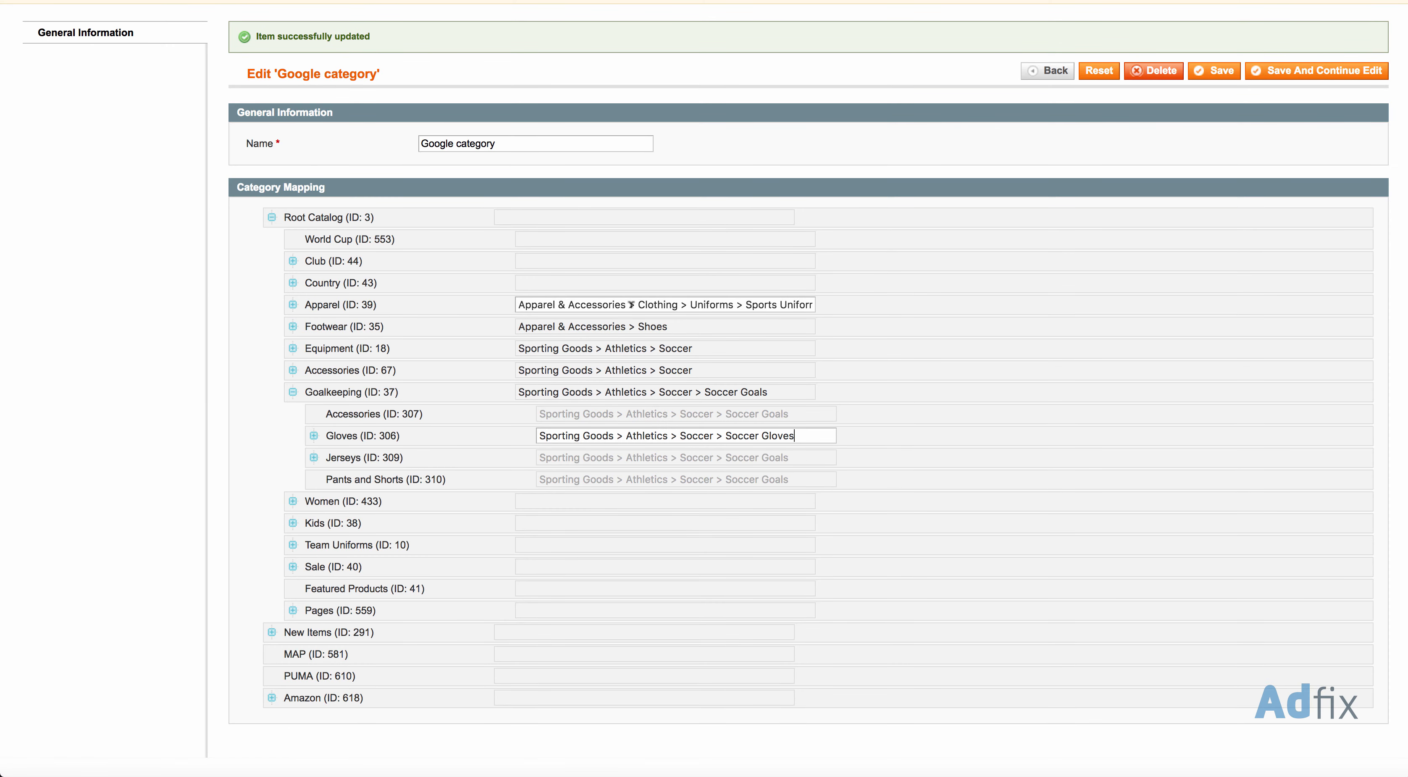
# Step: Map Jerseys and Pants and Shorts under Goalkeeping to "Apparel & Accessories > Clothing > Uniforms > Sports Uniforms > Soccer Uniforms"
pyautogui.click(576, 457)
pyautogui.write('Apparel & Accessories > Clothing > Uniforms > Sports Uniforms > Soccer Uniforms')
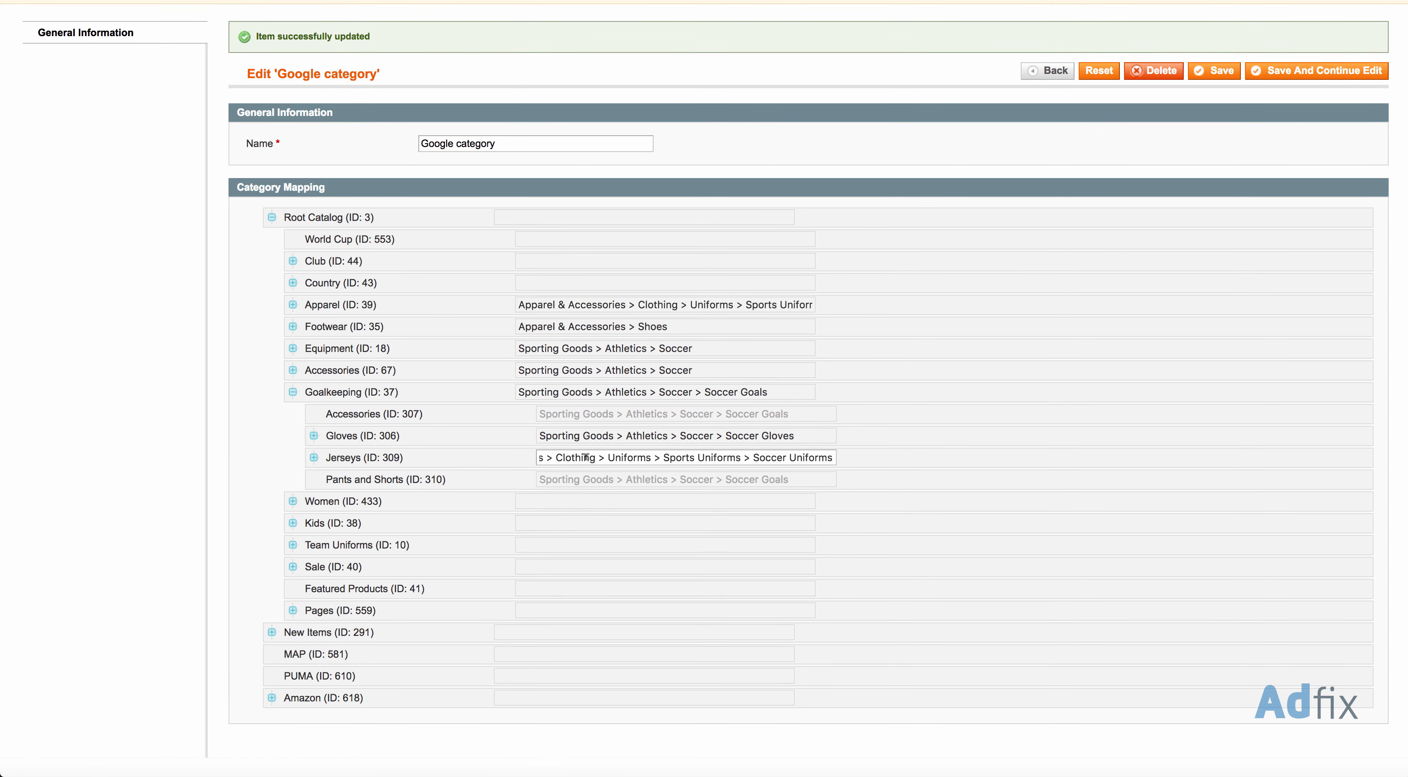
pyautogui.click(594, 481)
pyautogui.write('Apparel & Accessories > Clothing > Uniforms > Sports Uniforms > Soccer Uniforms')
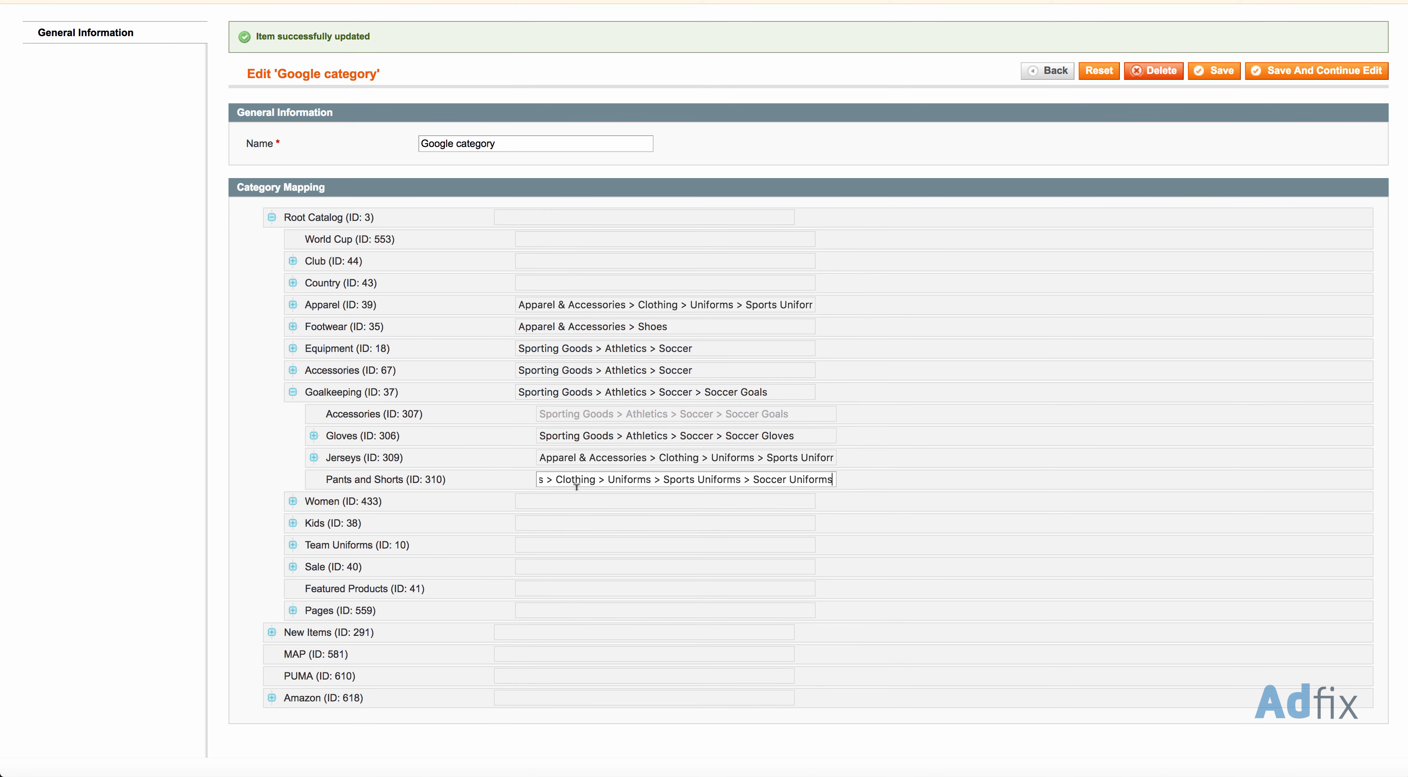
pyautogui.click(292, 392)
# Step: Map the Women and Kids categories to "Sporting Goods > Athletics > Soccer" and collapse the Goalkeeping category
pyautogui.click(293, 414)
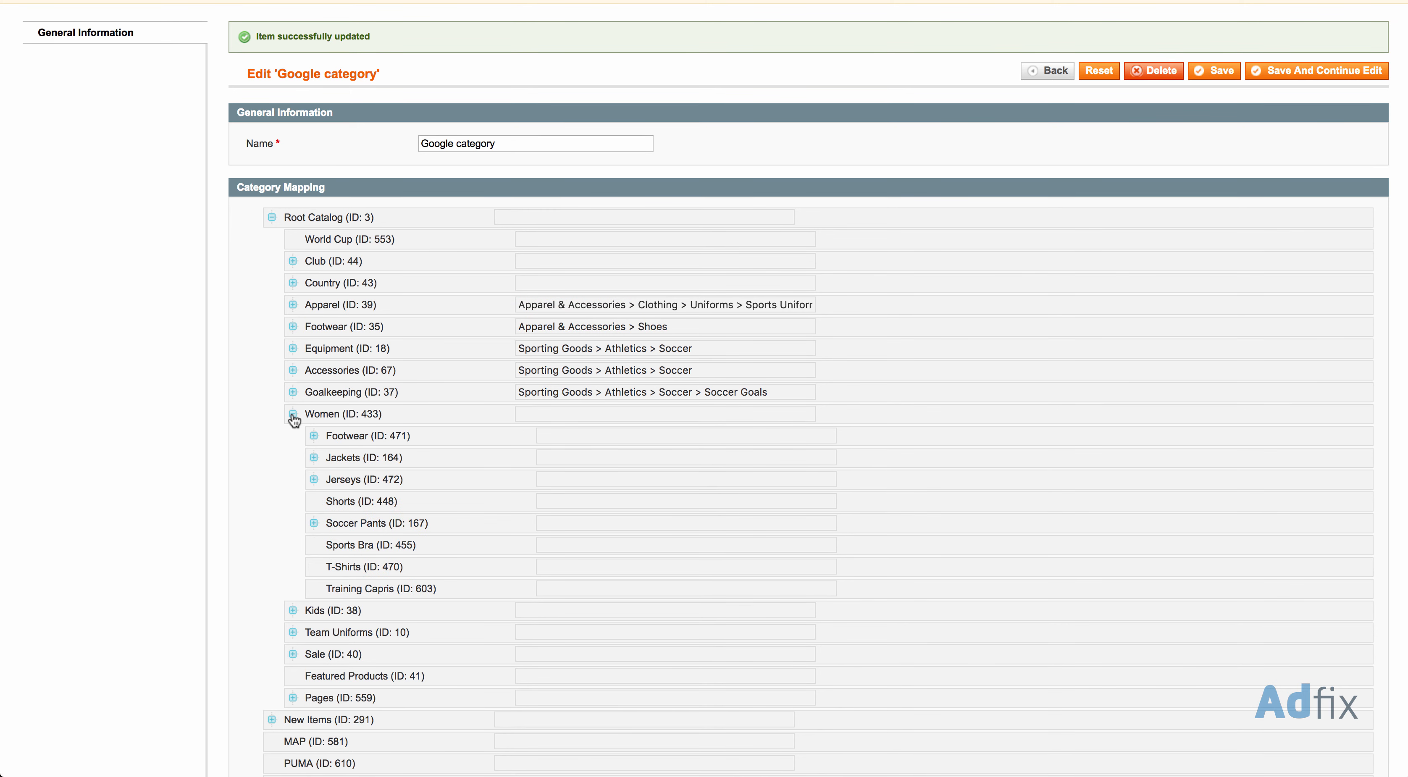
pyautogui.click(568, 322)
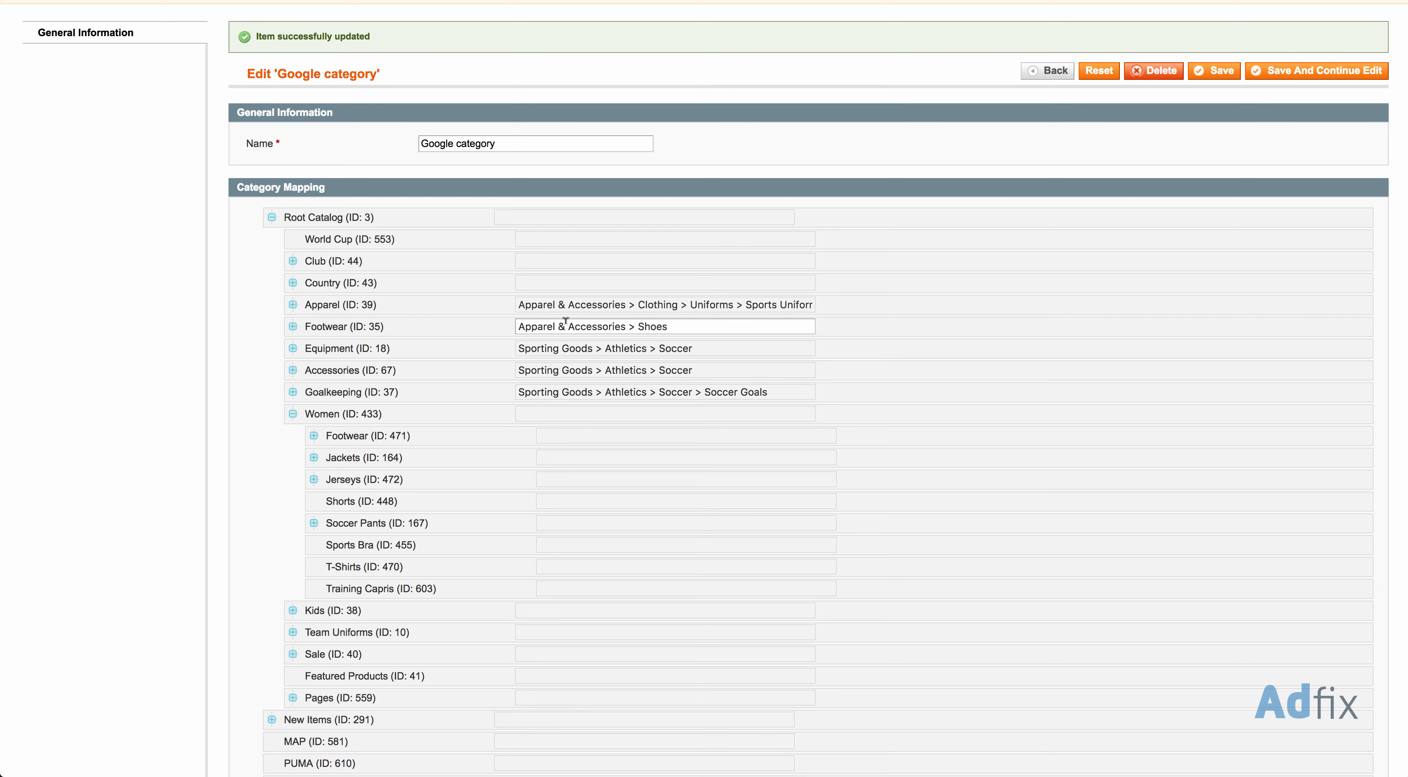
pyautogui.click(572, 318)
pyautogui.tripleClick(567, 325)
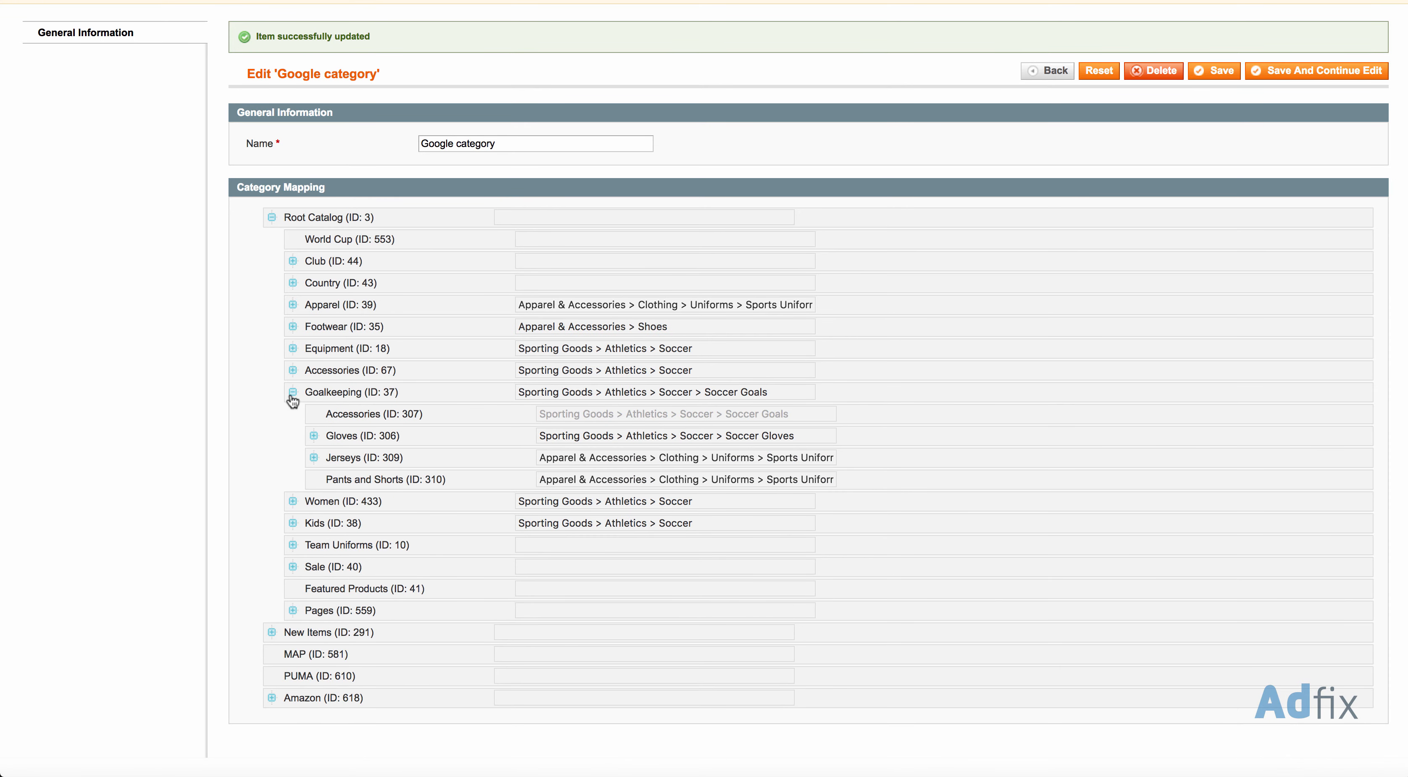
pyautogui.click(292, 393)
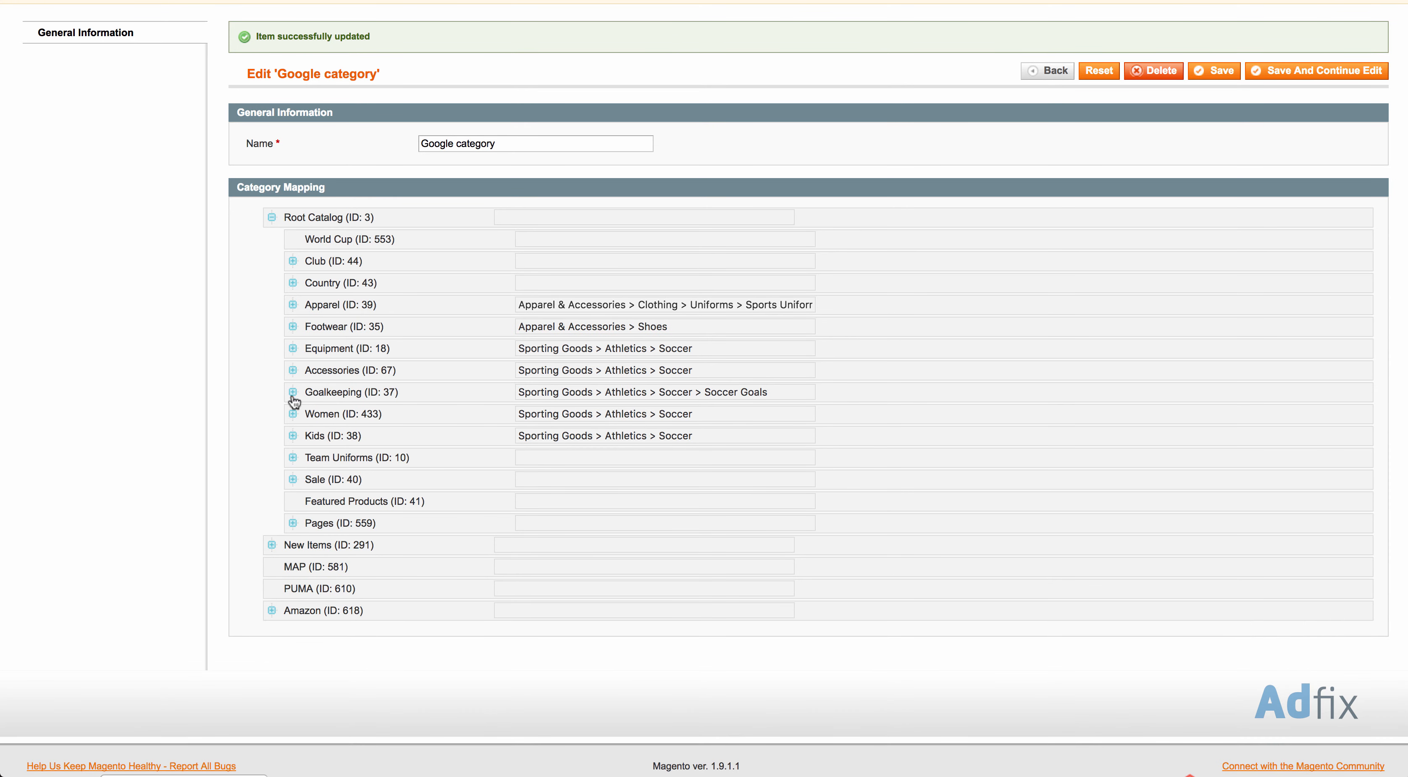